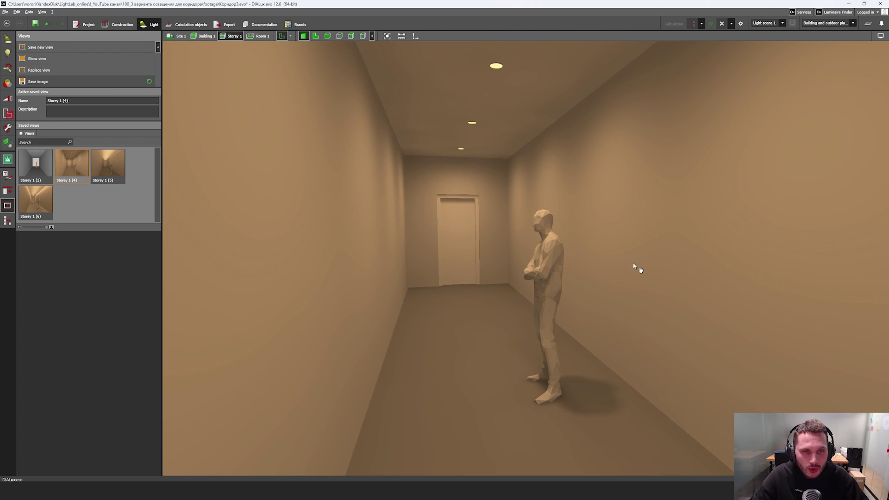
Step: Review the corridor scene, switch to the browser, and view the STINGRAY-IC-A120 product photos and the LED strip RT-A120-8mm page
{"action": "mouse_move", "coordinate": [566, 275]}
{"action": "right_mouse_down"}
{"action": "mouse_move", "coordinate": [454, 210]}
{"action": "mouse_move", "coordinate": [470, 217]}
{"action": "mouse_move", "coordinate": [451, 237]}
{"action": "mouse_move", "coordinate": [468, 187]}
{"action": "mouse_move", "coordinate": [325, 181]}
{"action": "mouse_move", "coordinate": [349, 114]}
{"action": "mouse_move", "coordinate": [426, 87]}
{"action": "mouse_move", "coordinate": [450, 177]}
{"action": "mouse_move", "coordinate": [464, 140]}
{"action": "mouse_move", "coordinate": [504, 239]}
{"action": "right_mouse_up"}
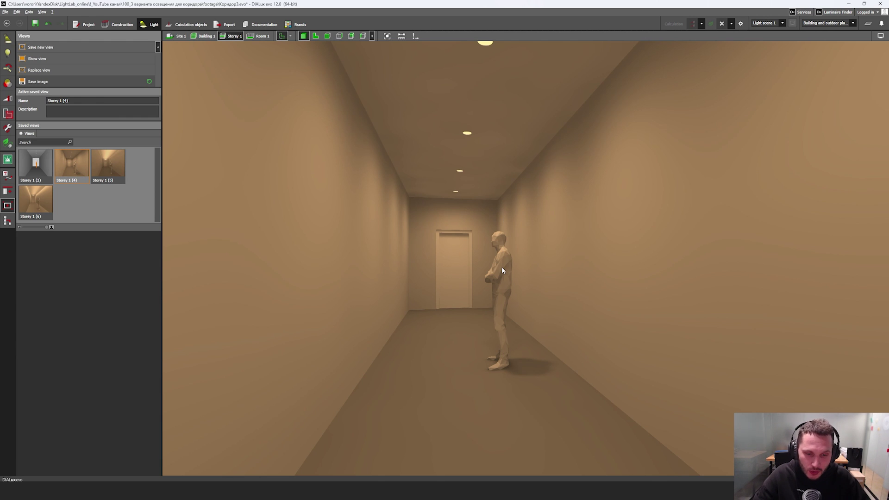
{"action": "left_click", "coordinate": [438, 491]}
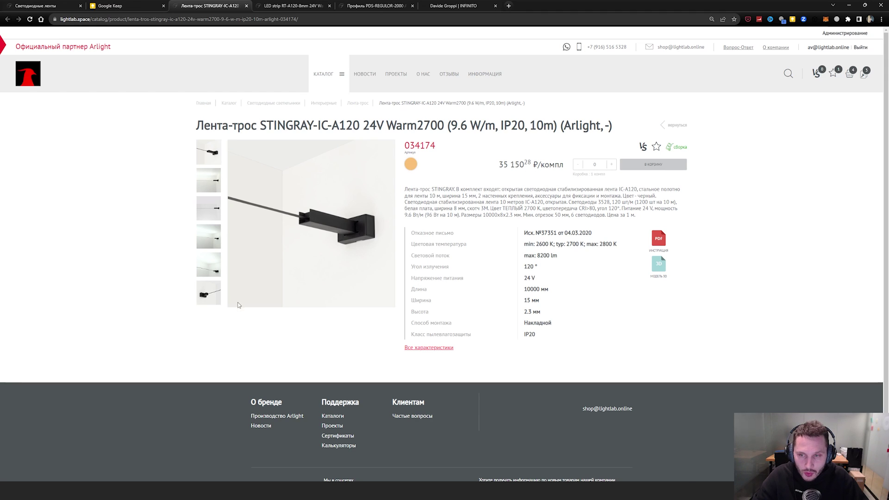
{"action": "left_click", "coordinate": [205, 299]}
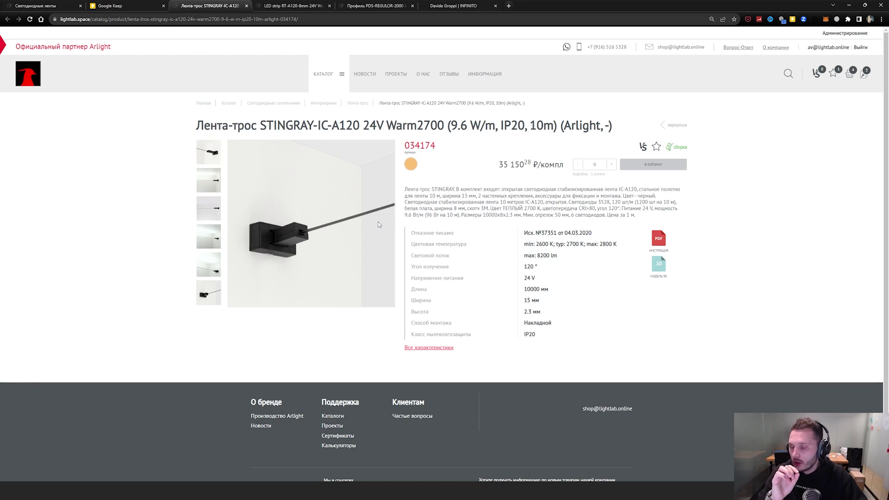
{"action": "left_click", "coordinate": [294, 5]}
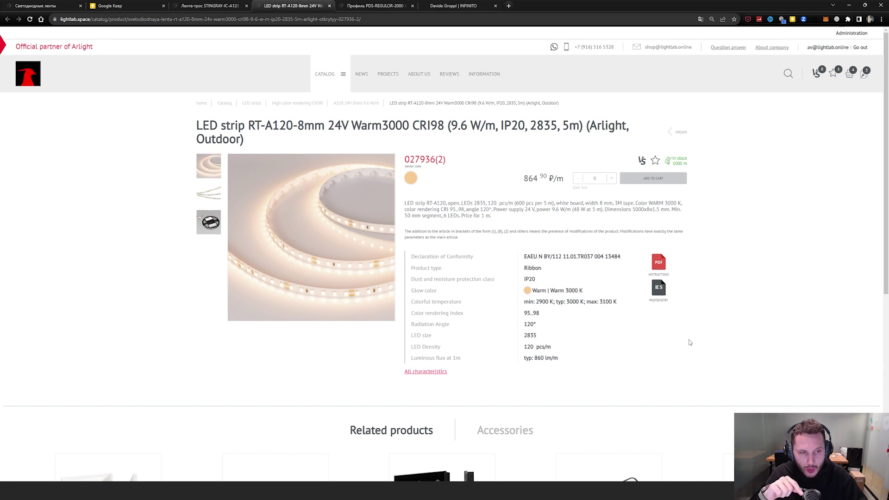
{"action": "key", "text": "alt+Tab"}
{"action": "left_click_drag", "start_coordinate": [440, 226], "coordinate": [606, 225]}
{"action": "left_click_drag", "start_coordinate": [332, 85], "coordinate": [321, 114]}
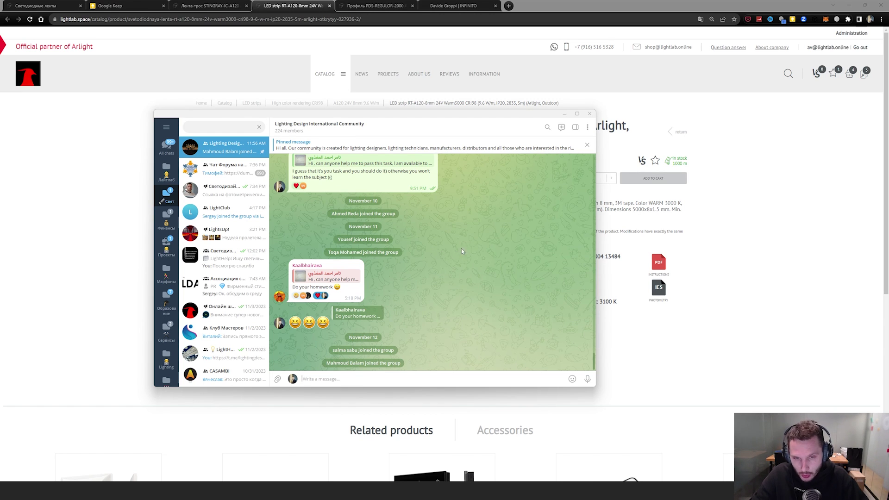
{"action": "left_click", "coordinate": [565, 113]}
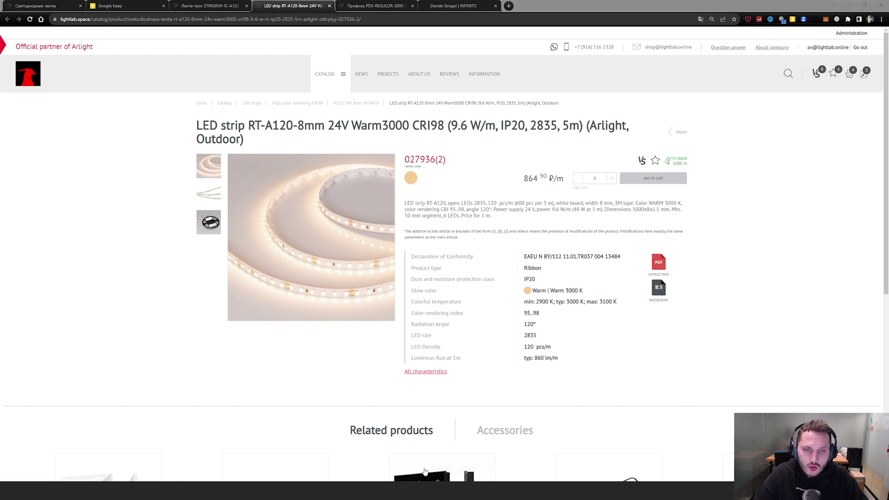
Step: Switch to DIALux evo, show the storey in plan, and delete the existing row of five downlights from the corridor
{"action": "left_click", "coordinate": [407, 491]}
{"action": "right_click_drag", "start_coordinate": [488, 331], "coordinate": [523, 404]}
{"action": "left_click", "coordinate": [316, 35]}
{"action": "double_click", "coordinate": [443, 252]}
{"action": "middle_click_drag", "start_coordinate": [454, 255], "coordinate": [433, 262]}
{"action": "left_click", "coordinate": [9, 42]}
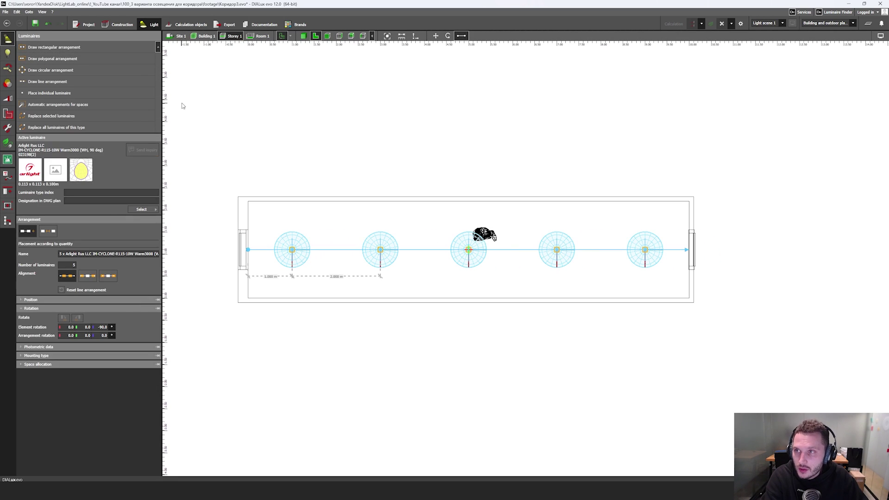
{"action": "left_click", "coordinate": [427, 257]}
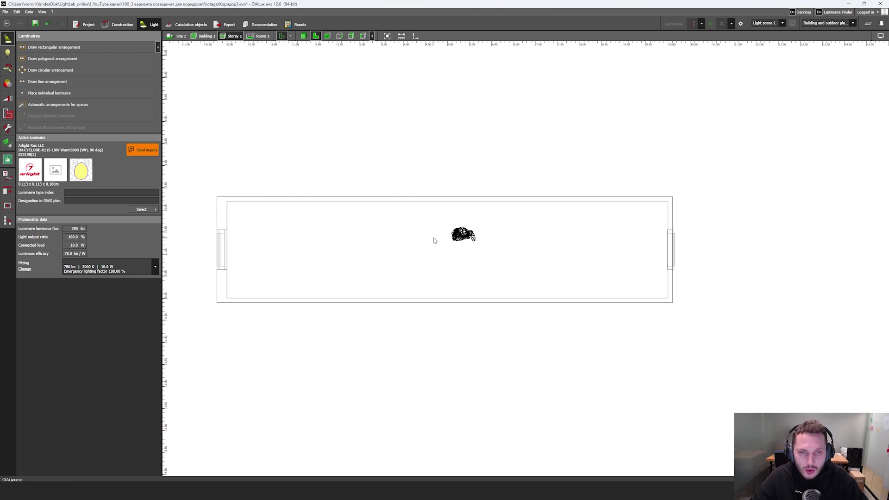
Step: Choose the Arlight RT-A120-8mm 24V Warm3000 CRI98 luminaire and draw a line arrangement along the corridor's upper long wall, corner to corner
{"action": "left_click", "coordinate": [142, 209]}
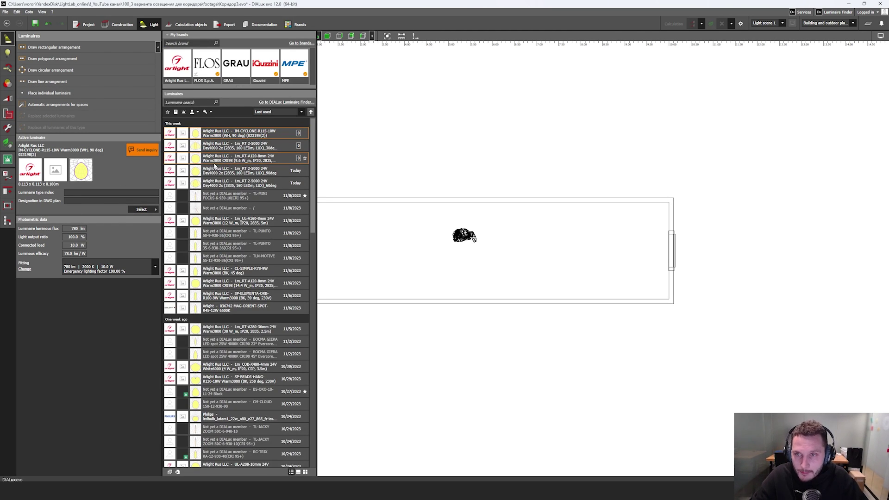
{"action": "left_click", "coordinate": [215, 161]}
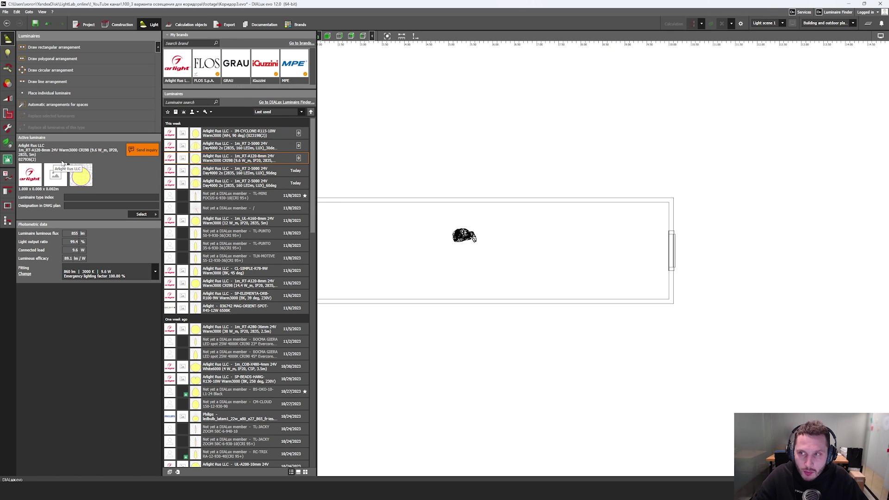
{"action": "left_click", "coordinate": [45, 83]}
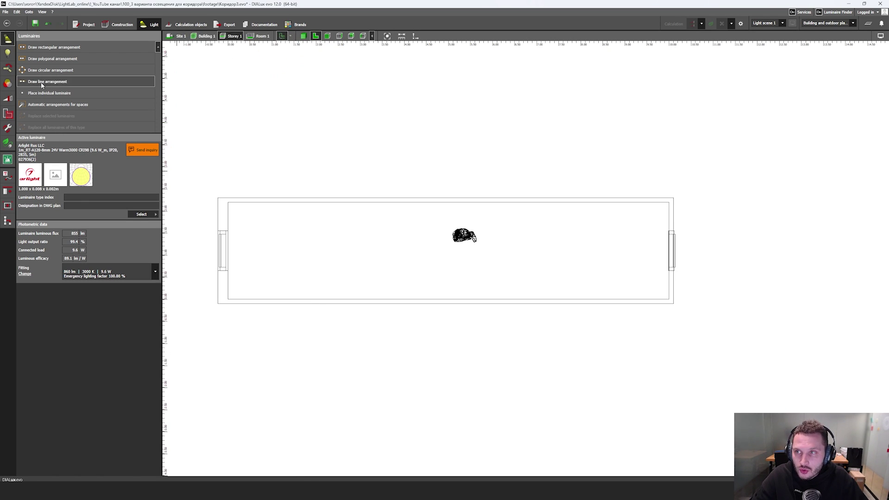
{"action": "left_click", "coordinate": [228, 202]}
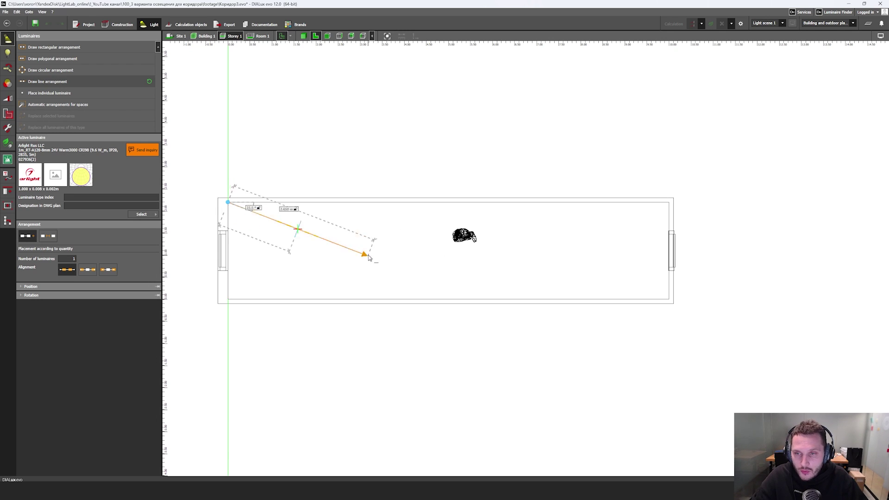
{"action": "middle_click_drag", "start_coordinate": [452, 233], "coordinate": [537, 267]}
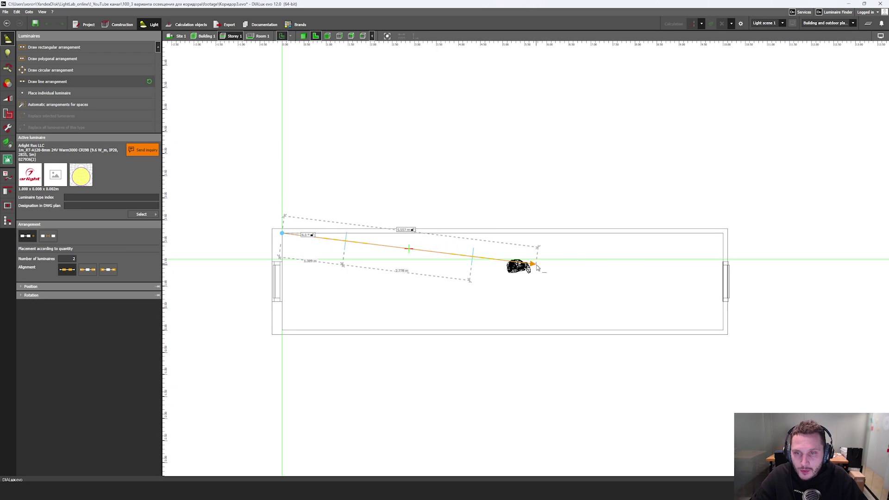
{"action": "left_click", "coordinate": [721, 234]}
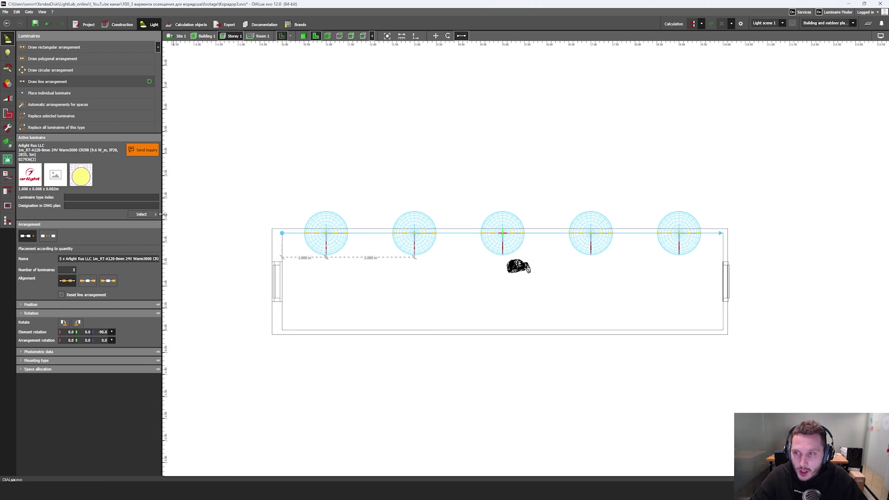
Step: Align the strip luminaires flush with the line's ends and arrange them by distance with 1.000 m spacing
{"action": "left_click", "coordinate": [88, 281]}
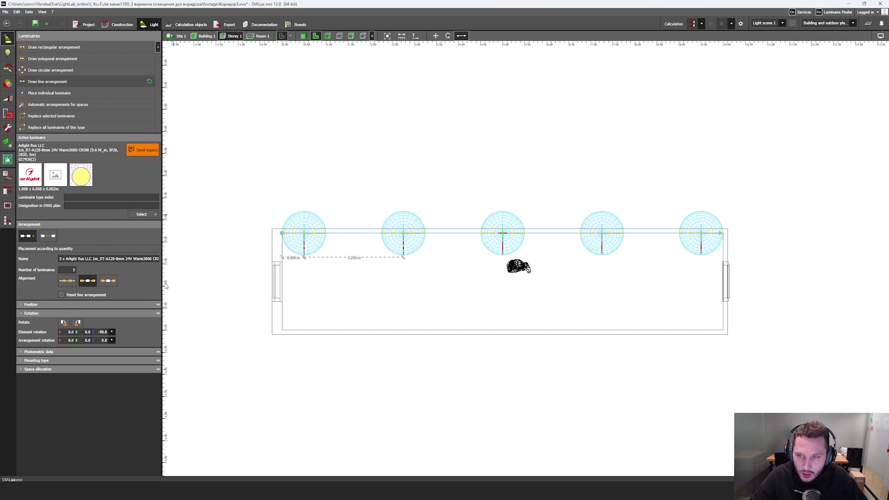
{"action": "scroll", "coordinate": [279, 238], "scroll_direction": "up", "scroll_amount": 3}
{"action": "scroll", "coordinate": [279, 238], "scroll_direction": "down", "scroll_amount": 3}
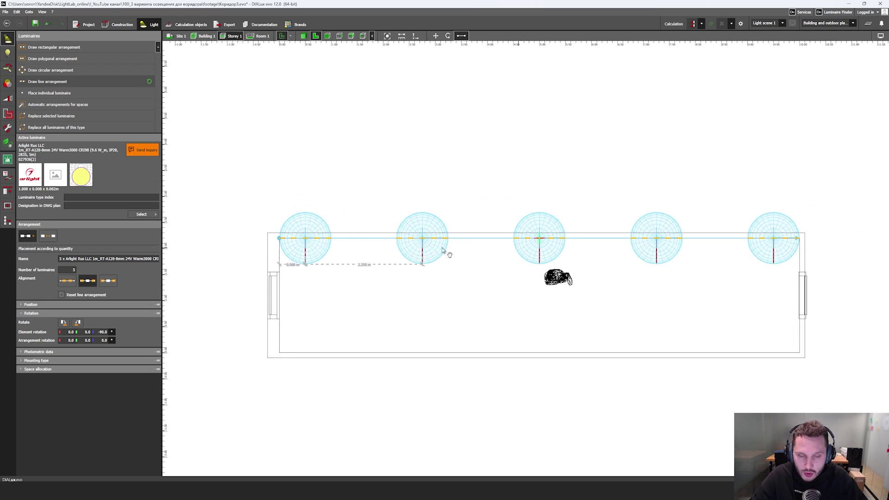
{"action": "scroll", "coordinate": [602, 235], "scroll_direction": "up", "scroll_amount": 3}
{"action": "mouse_move", "coordinate": [595, 237]}
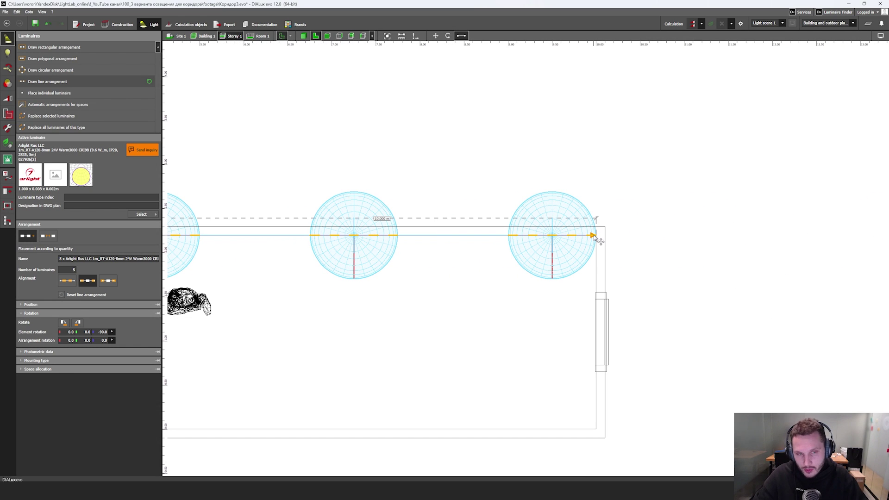
{"action": "scroll", "coordinate": [595, 236], "scroll_direction": "down", "scroll_amount": 3}
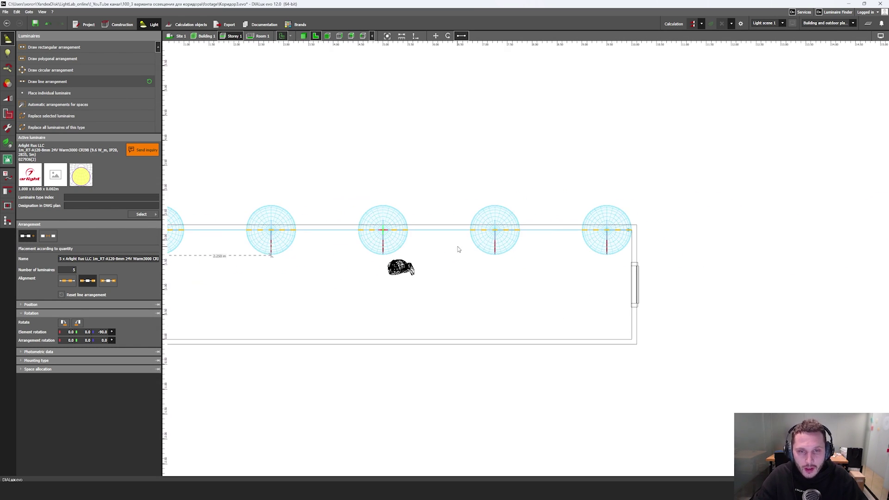
{"action": "left_click", "coordinate": [48, 236]}
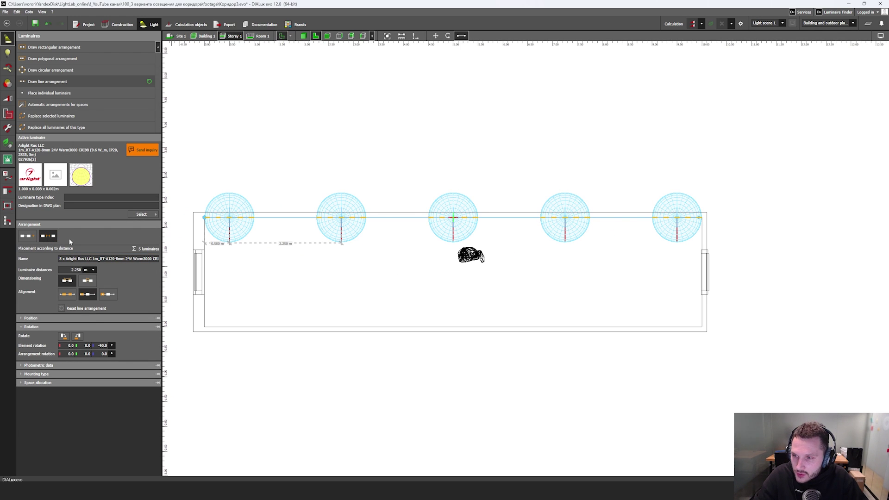
{"action": "left_click", "coordinate": [93, 270]}
{"action": "left_click", "coordinate": [78, 297]}
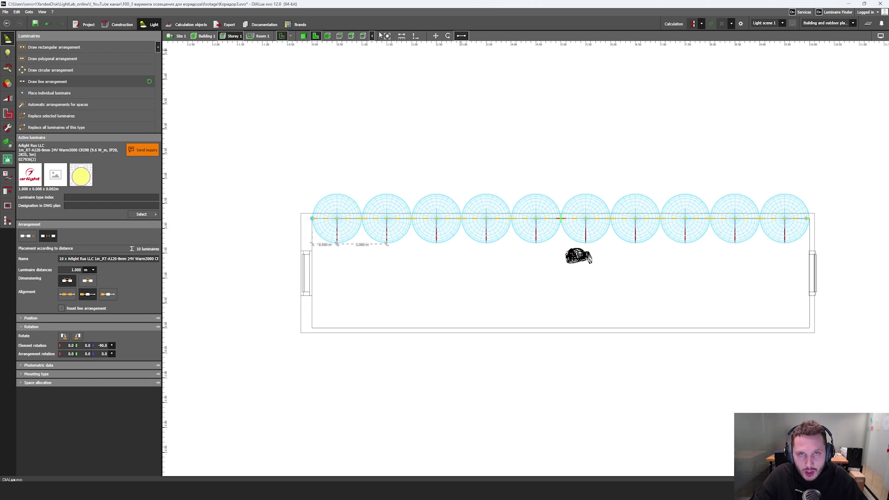
Step: Centre the strip arrangement in the corridor area and raise it slightly in a front elevation
{"action": "left_click", "coordinate": [7, 192]}
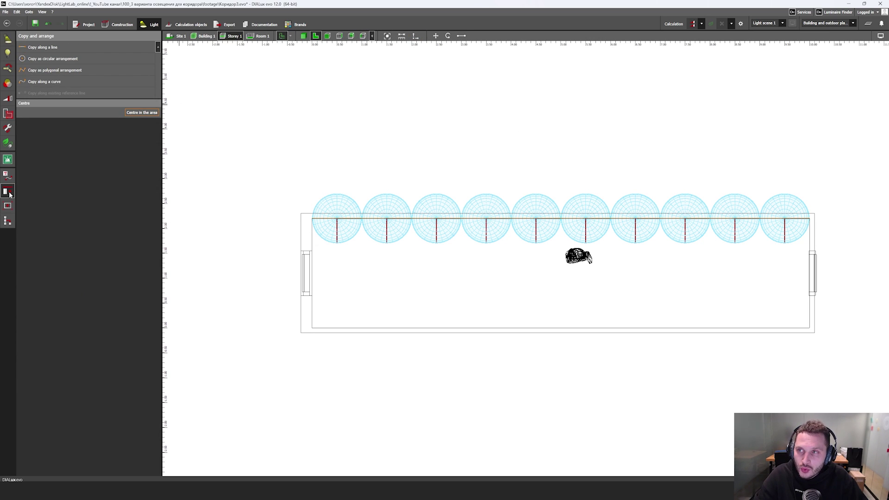
{"action": "left_click", "coordinate": [142, 112]}
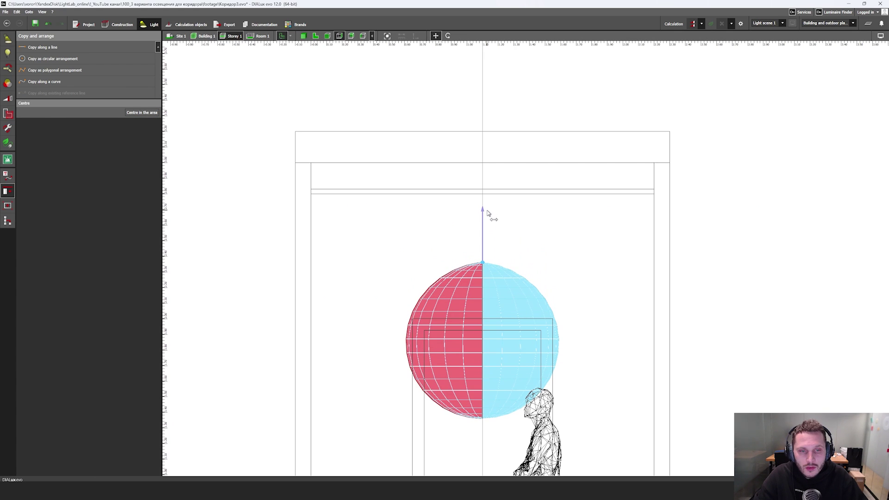
{"action": "middle_click_drag", "start_coordinate": [537, 243], "coordinate": [464, 181]}
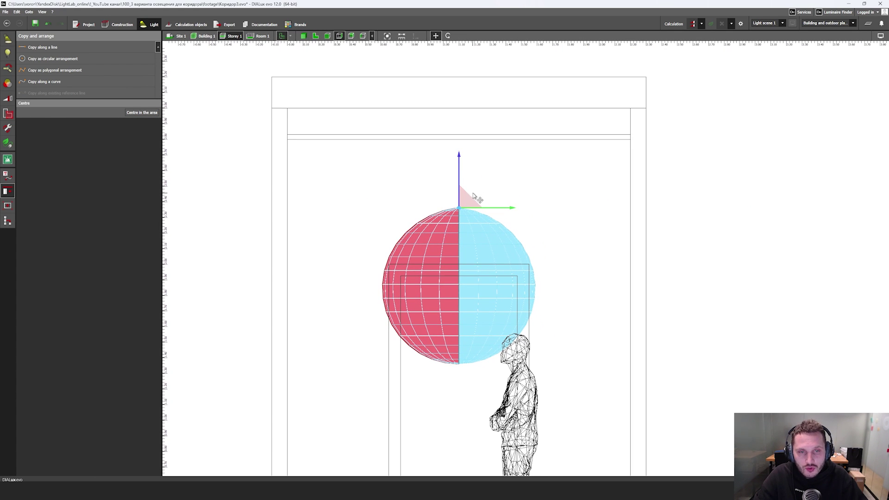
{"action": "scroll", "coordinate": [464, 181], "scroll_direction": "up", "scroll_amount": 1}
{"action": "left_click_drag", "start_coordinate": [460, 175], "coordinate": [461, 169]}
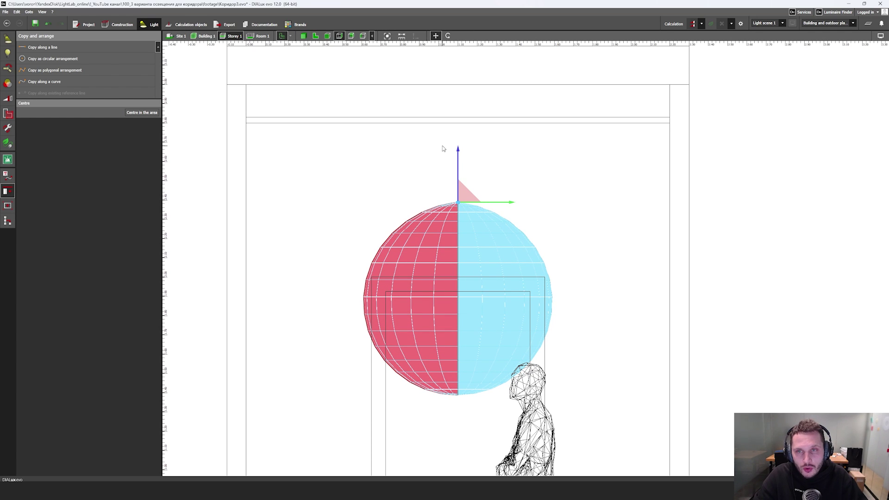
Step: Calculate the lighting for the project and show the corridor's result in 3D
{"action": "left_click", "coordinate": [693, 23]}
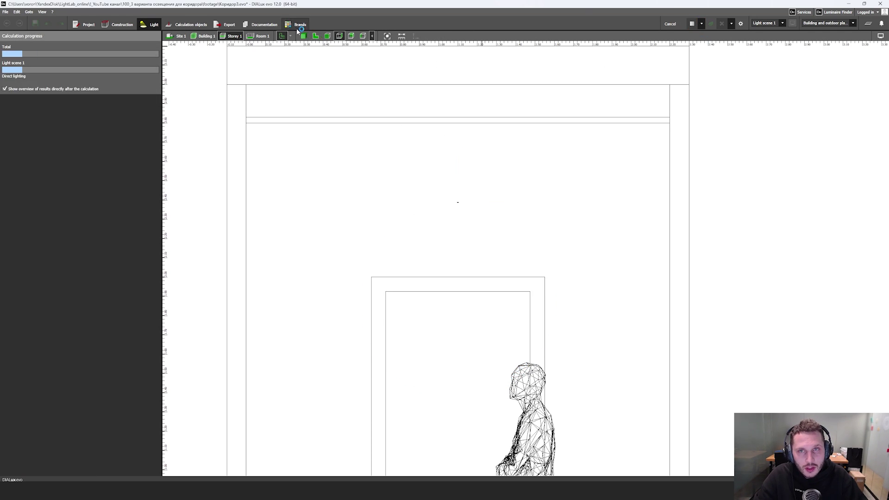
{"action": "left_click", "coordinate": [303, 36]}
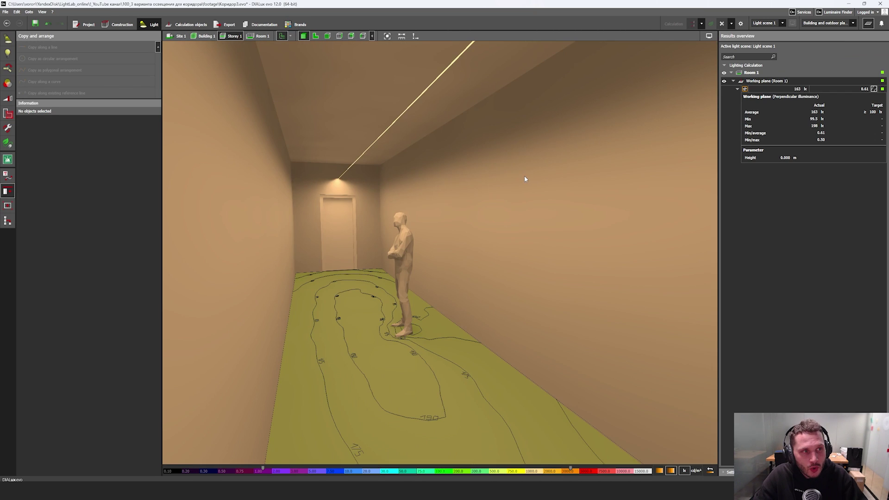
{"action": "right_click_drag", "start_coordinate": [524, 176], "coordinate": [477, 167]}
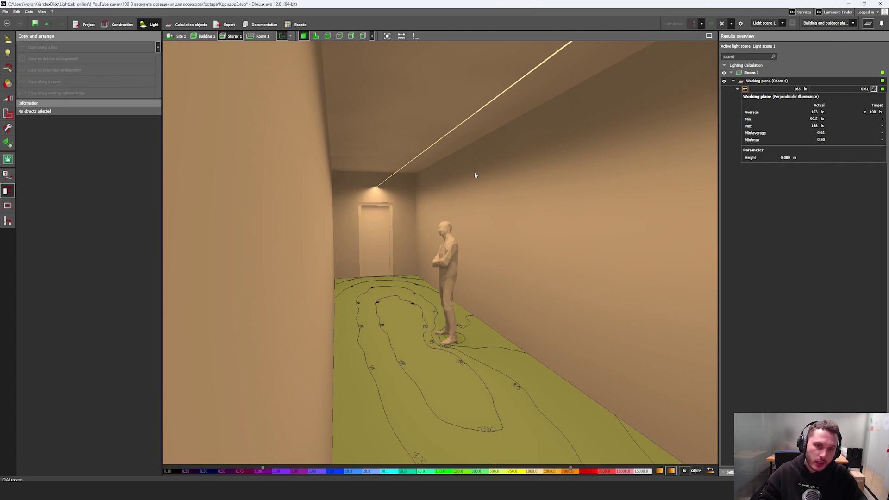
{"action": "middle_click_drag", "start_coordinate": [448, 171], "coordinate": [449, 182]}
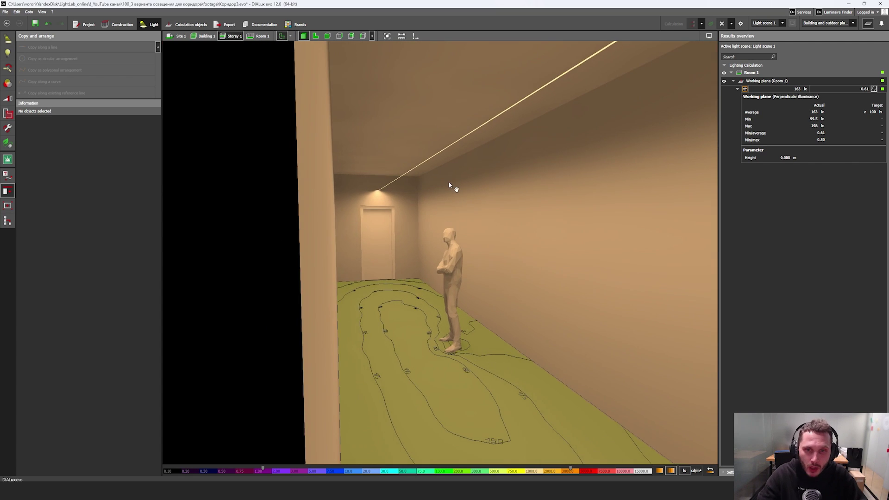
Step: Examine from several viewpoints along the corridor how the light strip illuminates the end wall, ceiling, side walls and standing figure
{"action": "scroll", "coordinate": [383, 174], "scroll_direction": "up", "scroll_amount": 4}
{"action": "scroll", "coordinate": [373, 237], "scroll_direction": "up", "scroll_amount": 2}
{"action": "right_click_drag", "start_coordinate": [373, 234], "coordinate": [307, 196]}
{"action": "scroll", "coordinate": [412, 185], "scroll_direction": "up", "scroll_amount": 4}
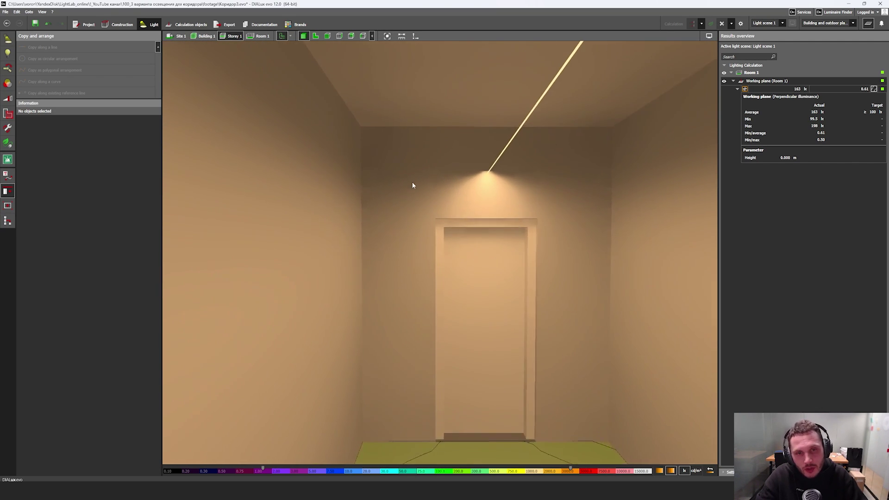
{"action": "right_click_drag", "start_coordinate": [412, 185], "coordinate": [561, 132]}
{"action": "scroll", "coordinate": [352, 192], "scroll_direction": "up", "scroll_amount": 1}
{"action": "middle_click_drag", "start_coordinate": [343, 191], "coordinate": [397, 193]}
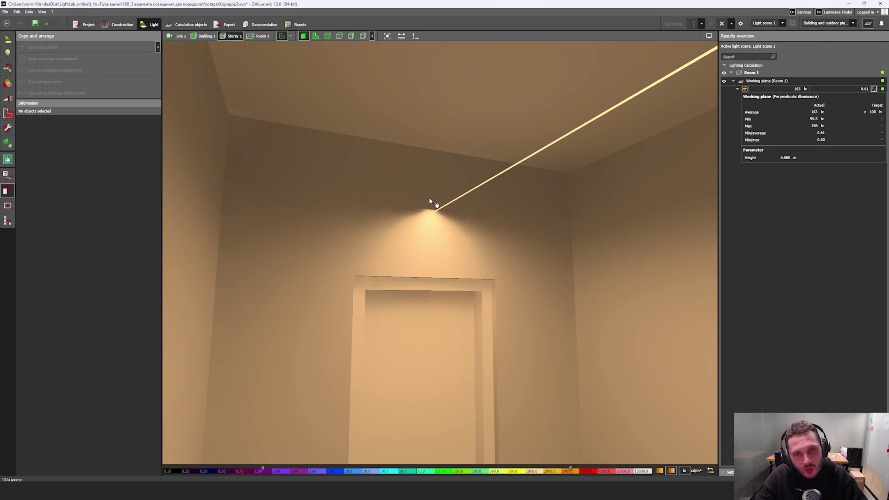
{"action": "scroll", "coordinate": [445, 166], "scroll_direction": "down", "scroll_amount": 8}
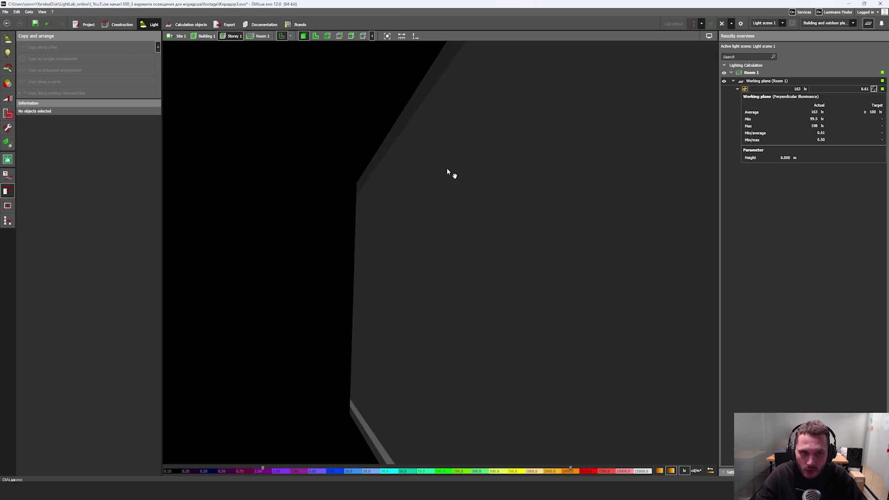
{"action": "mouse_move", "coordinate": [433, 212]}
{"action": "middle_mouse_down"}
{"action": "mouse_move", "coordinate": [368, 218]}
{"action": "mouse_move", "coordinate": [412, 213]}
{"action": "mouse_move", "coordinate": [432, 197]}
{"action": "middle_mouse_up"}
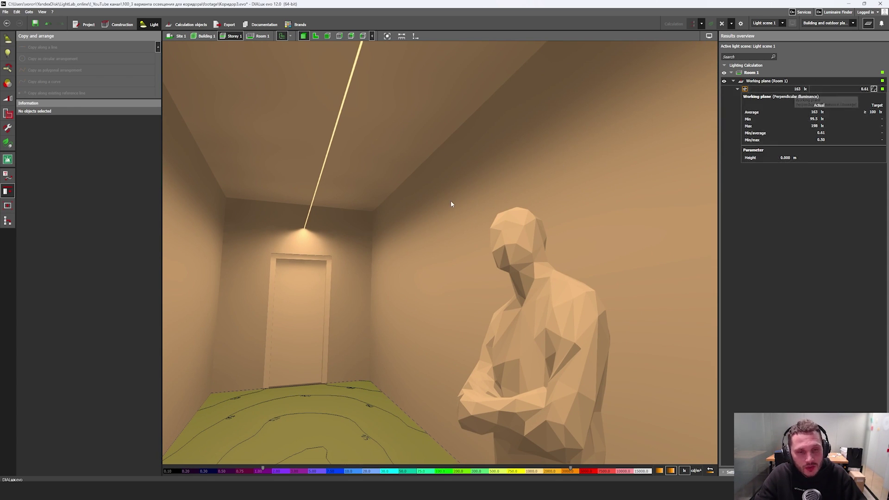
{"action": "scroll", "coordinate": [451, 203], "scroll_direction": "down", "scroll_amount": 5}
{"action": "right_click_drag", "start_coordinate": [449, 211], "coordinate": [355, 273]}
{"action": "middle_click_drag", "start_coordinate": [355, 274], "coordinate": [385, 290]}
{"action": "scroll", "coordinate": [385, 289], "scroll_direction": "down", "scroll_amount": 4}
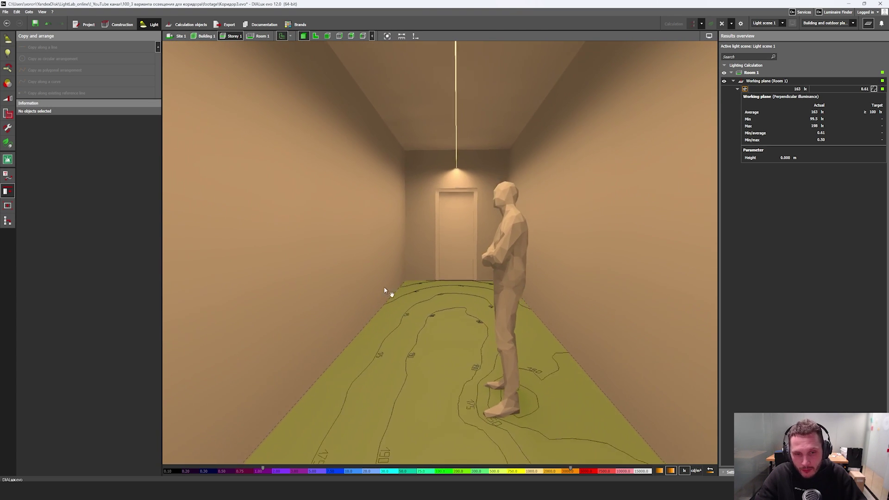
Step: Hide the results overview, look around the corridor, and switch to the browser to open the Davide Groppi INFINITO product page
{"action": "left_click", "coordinate": [868, 23]}
{"action": "right_click_drag", "start_coordinate": [463, 200], "coordinate": [673, 201]}
{"action": "middle_click_drag", "start_coordinate": [673, 201], "coordinate": [722, 202]}
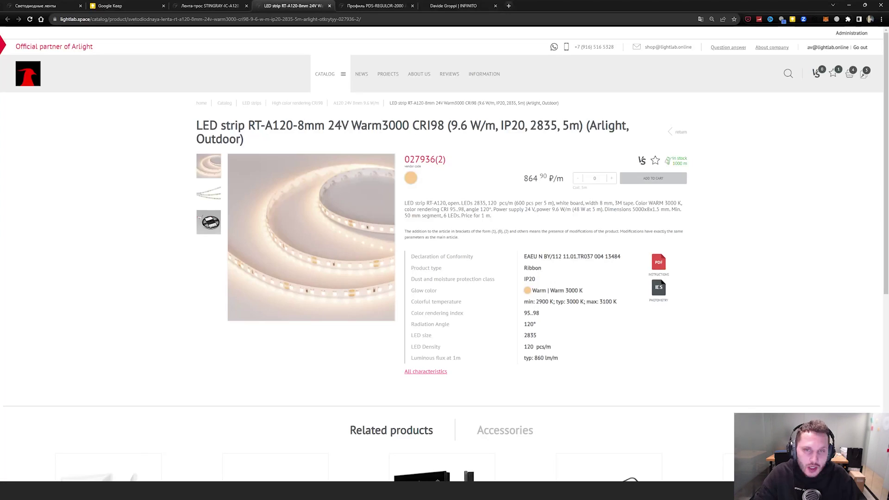
{"action": "left_click", "coordinate": [456, 5]}
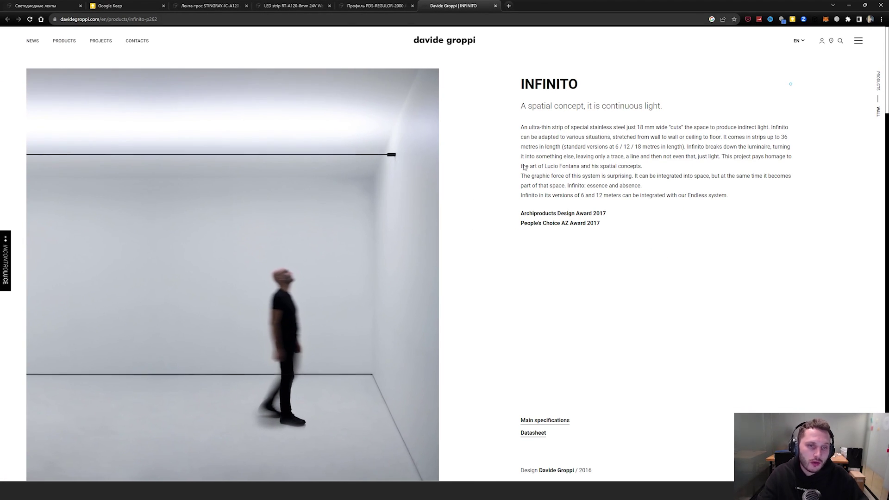
Step: Switch back to DIALux evo and examine the suspended strip's light on the ceiling and end wall from inside the corridor
{"action": "left_click", "coordinate": [849, 5]}
{"action": "middle_click_drag", "start_coordinate": [571, 247], "coordinate": [564, 247]}
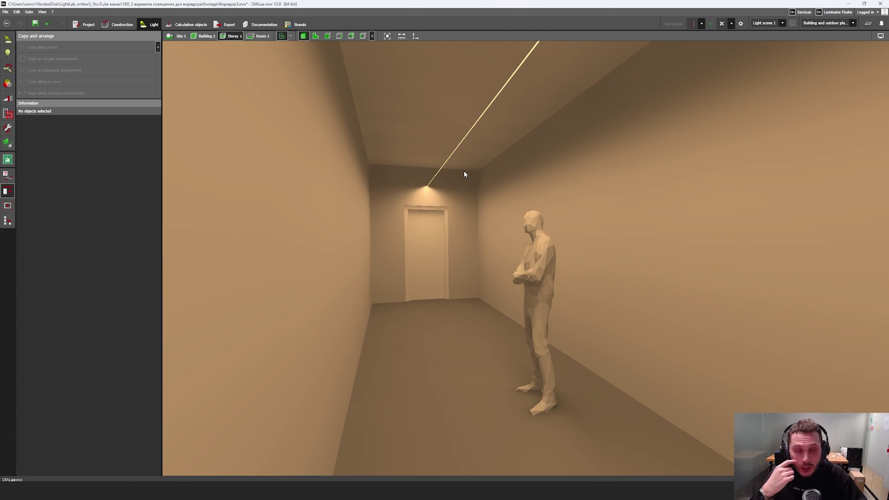
{"action": "right_click_drag", "start_coordinate": [447, 161], "coordinate": [427, 195]}
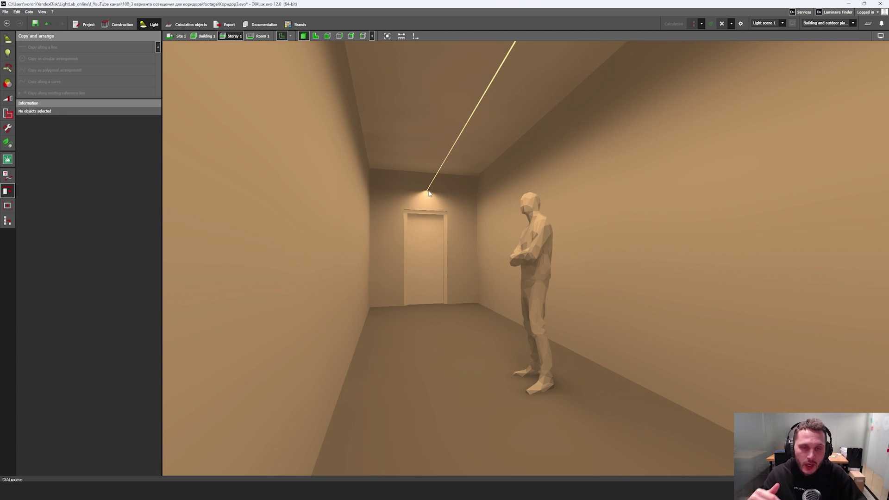
{"action": "left_click_drag", "start_coordinate": [431, 197], "coordinate": [432, 210]}
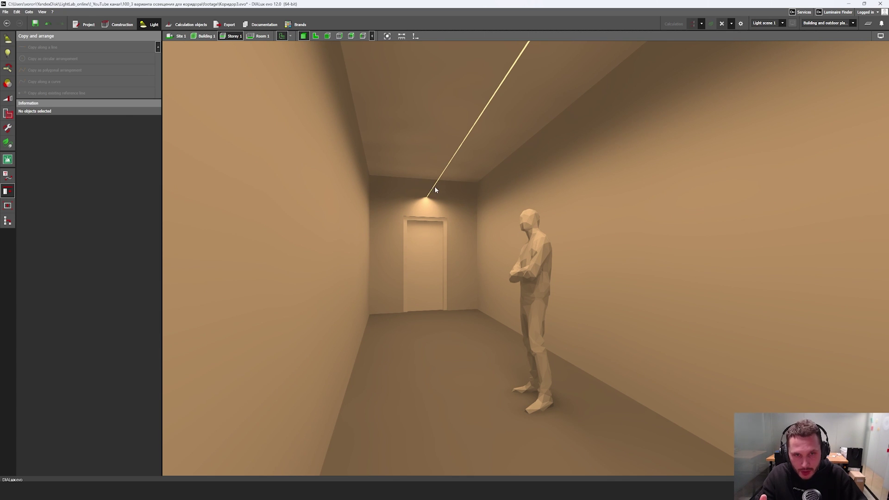
{"action": "left_click", "coordinate": [434, 187]}
Step: Rotate the strip arrangement 180° in the front elevation so it shines at the ceiling, accepting that the results are discarded
{"action": "left_click", "coordinate": [315, 36]}
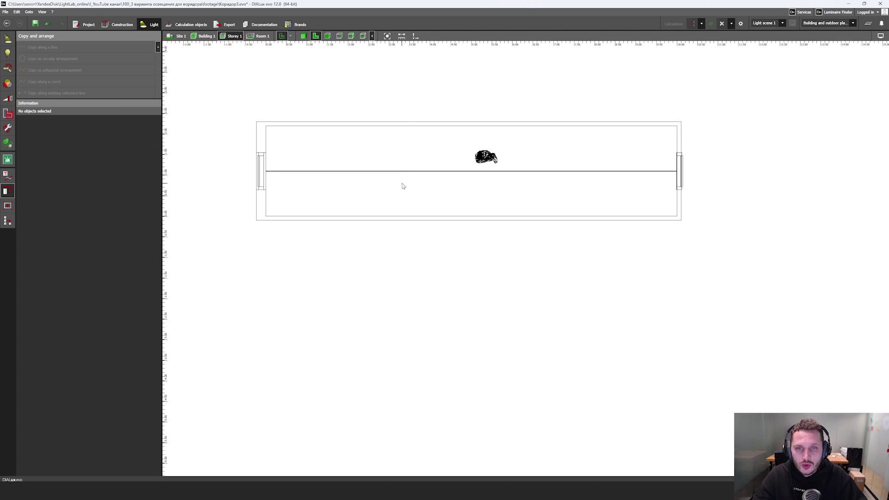
{"action": "left_click", "coordinate": [470, 186]}
{"action": "left_click", "coordinate": [340, 35]}
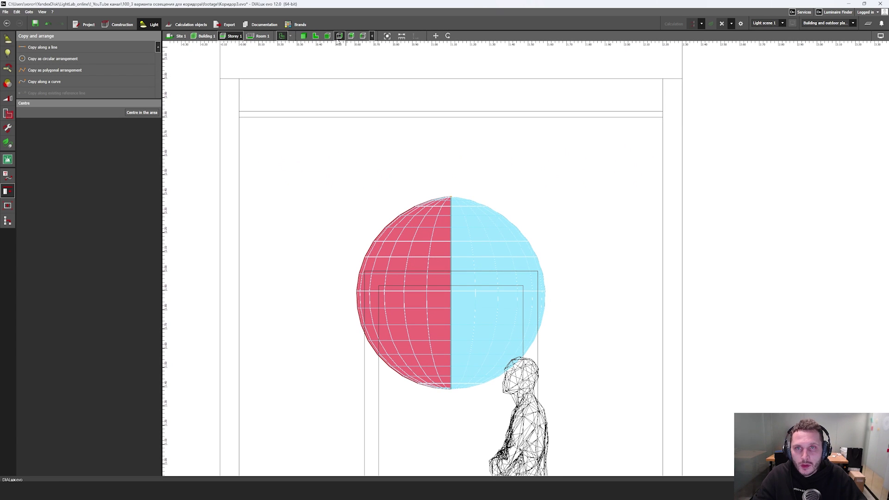
{"action": "left_click", "coordinate": [447, 35]}
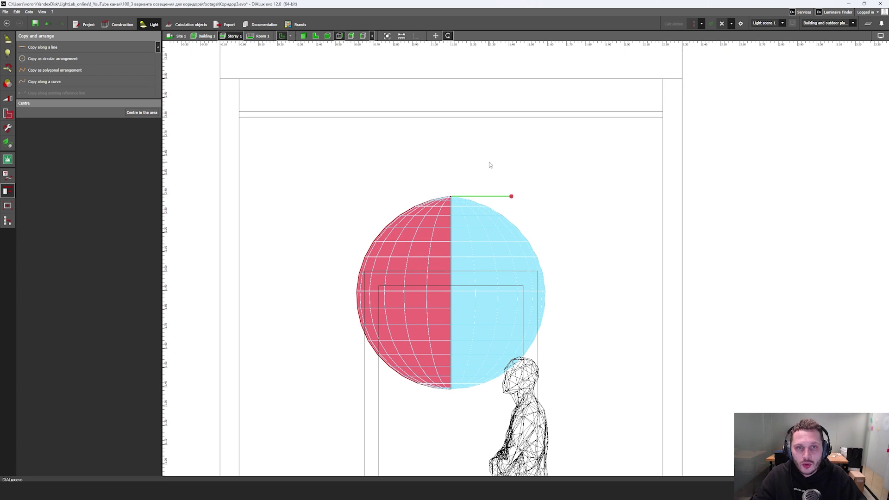
{"action": "left_click_drag", "start_coordinate": [514, 199], "coordinate": [371, 198]}
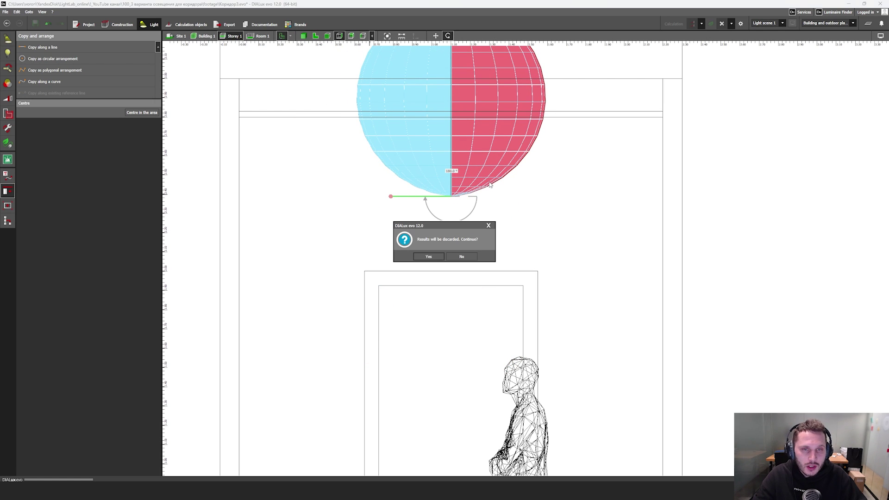
{"action": "left_click", "coordinate": [428, 257]}
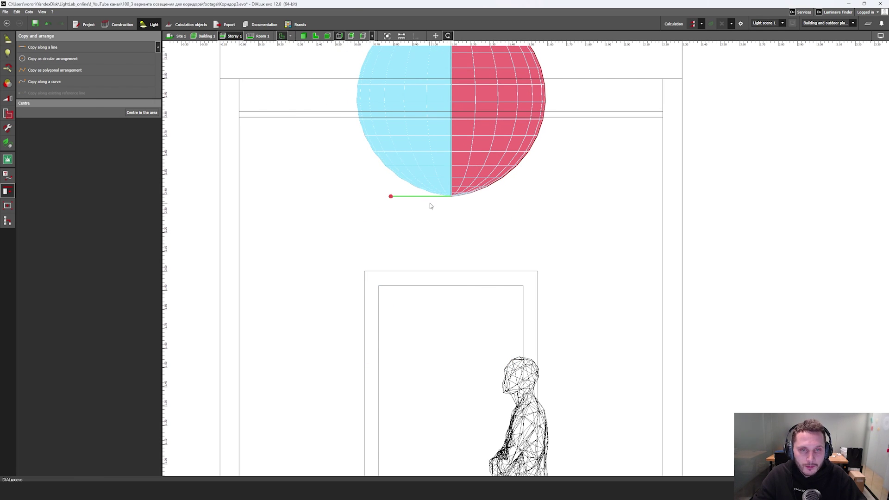
Step: Calculate the project's lighting with the upward-facing strip, hide the results overview and view the corridor in 3D
{"action": "left_click", "coordinate": [693, 24]}
{"action": "left_click", "coordinate": [303, 35]}
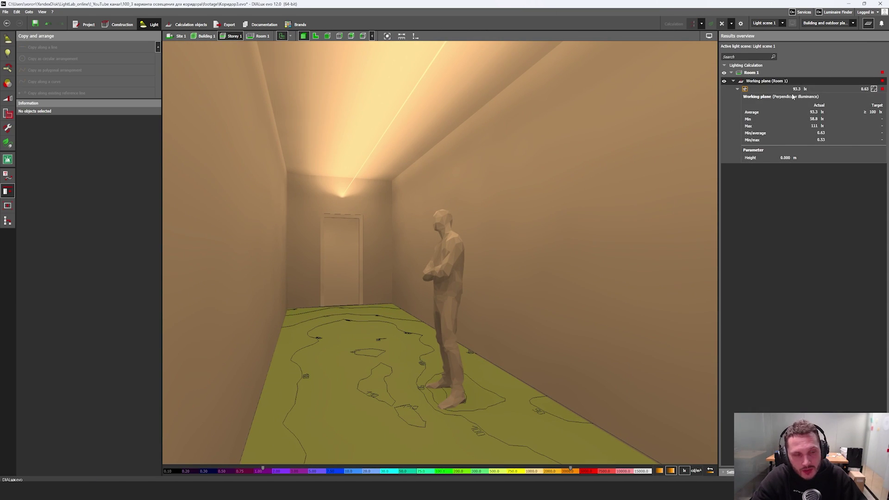
{"action": "left_click", "coordinate": [868, 24]}
{"action": "right_click_drag", "start_coordinate": [641, 222], "coordinate": [611, 224]}
{"action": "middle_click_drag", "start_coordinate": [543, 240], "coordinate": [554, 241]}
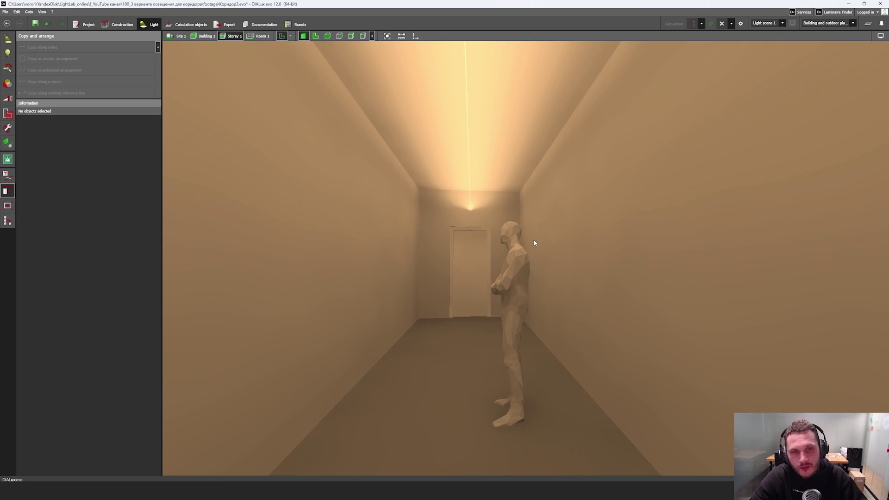
{"action": "right_click_drag", "start_coordinate": [532, 239], "coordinate": [541, 234]}
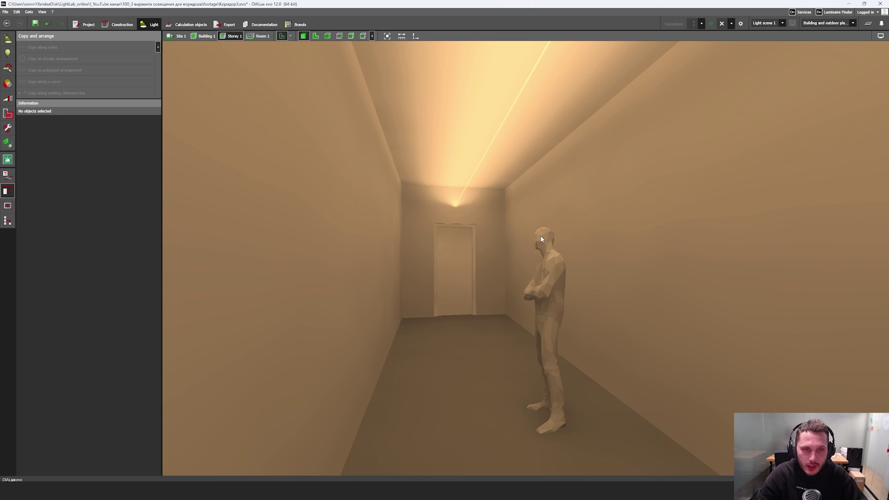
Step: Set the corridor's suspended ceiling to a wall distance of 0.1 m and close its sides
{"action": "left_click", "coordinate": [316, 35]}
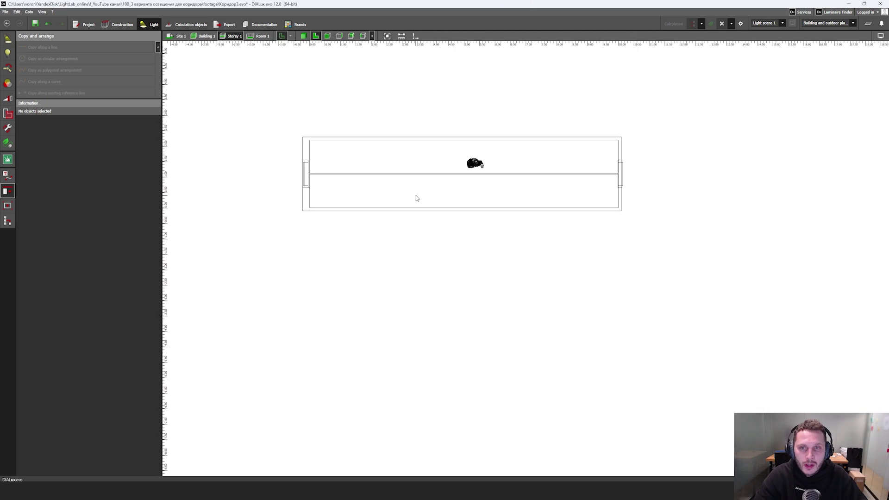
{"action": "middle_click_drag", "start_coordinate": [416, 196], "coordinate": [413, 231]}
{"action": "scroll", "coordinate": [329, 213], "scroll_direction": "up", "scroll_amount": 5}
{"action": "middle_click_drag", "start_coordinate": [347, 193], "coordinate": [328, 242]}
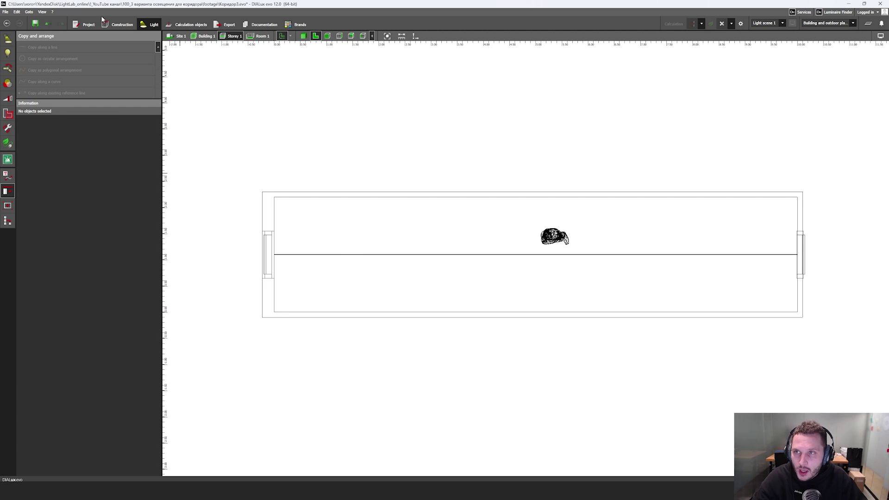
{"action": "left_click", "coordinate": [121, 24]}
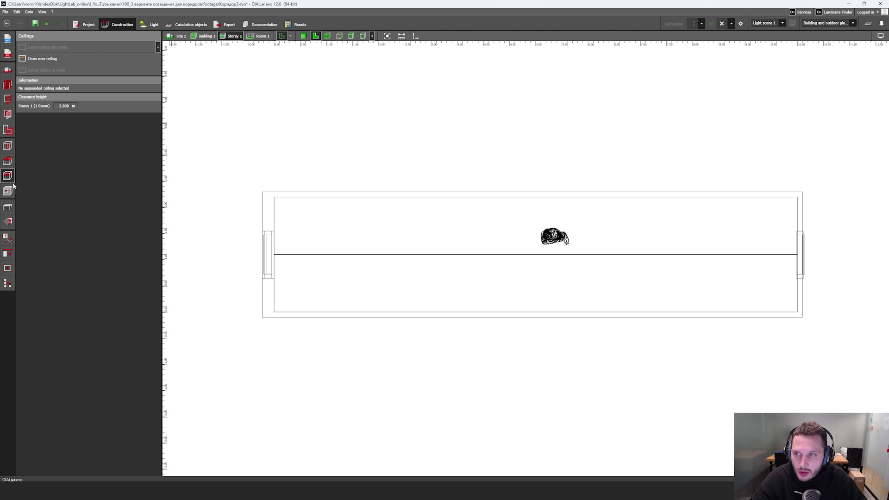
{"action": "left_click", "coordinate": [331, 261]}
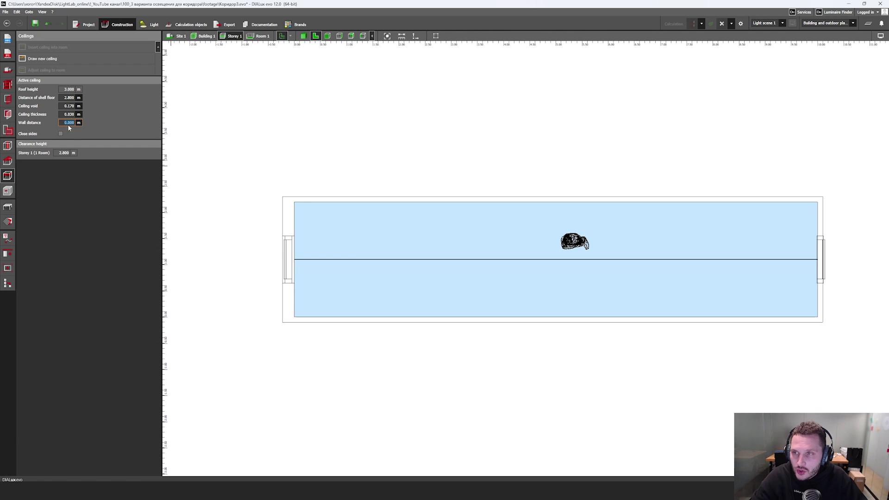
{"action": "type", "text": "0.1"}
{"action": "key", "text": "Return"}
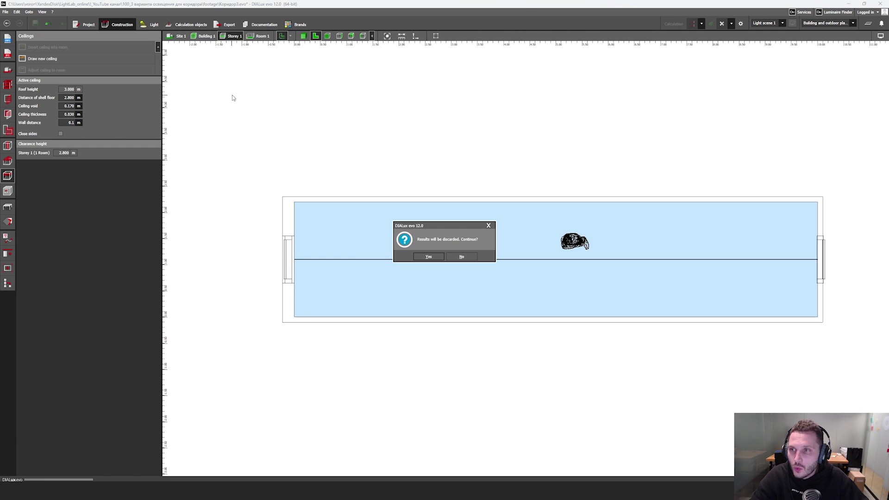
{"action": "left_click", "coordinate": [435, 257]}
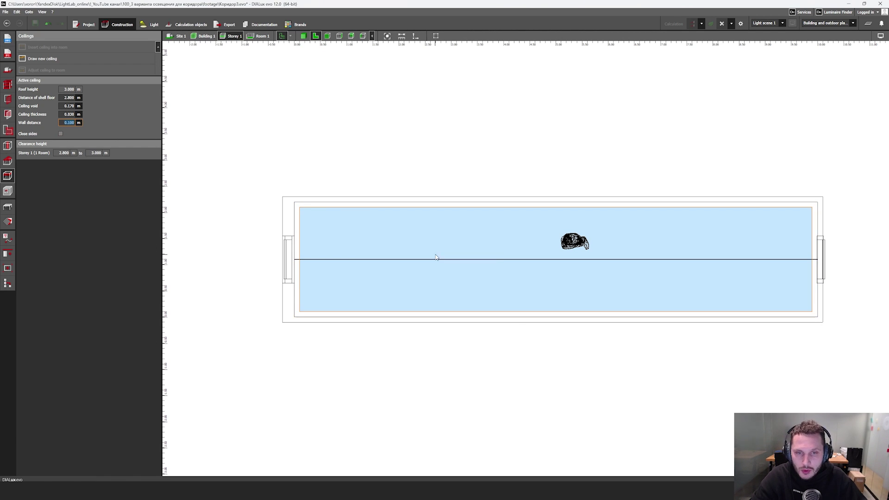
{"action": "left_click", "coordinate": [61, 134]}
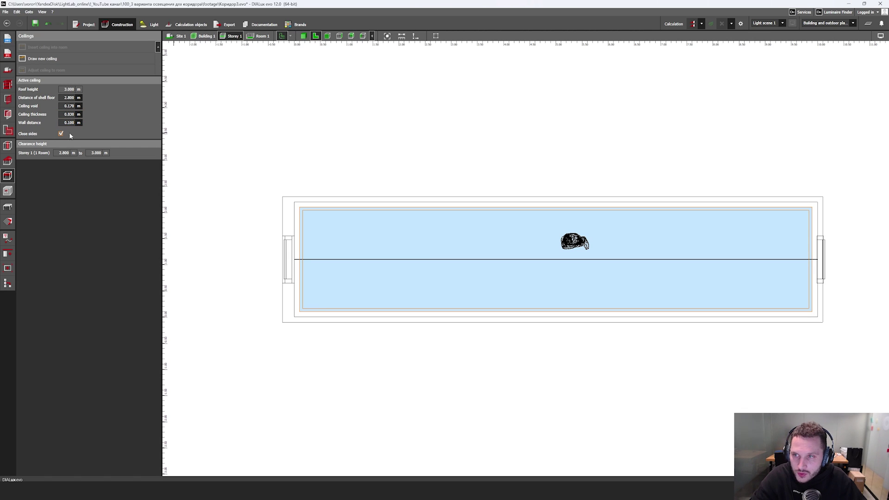
Step: Examine the gap between the suspended ceiling and the walls in side and front elevations
{"action": "left_click", "coordinate": [369, 143]}
{"action": "left_click", "coordinate": [328, 36]}
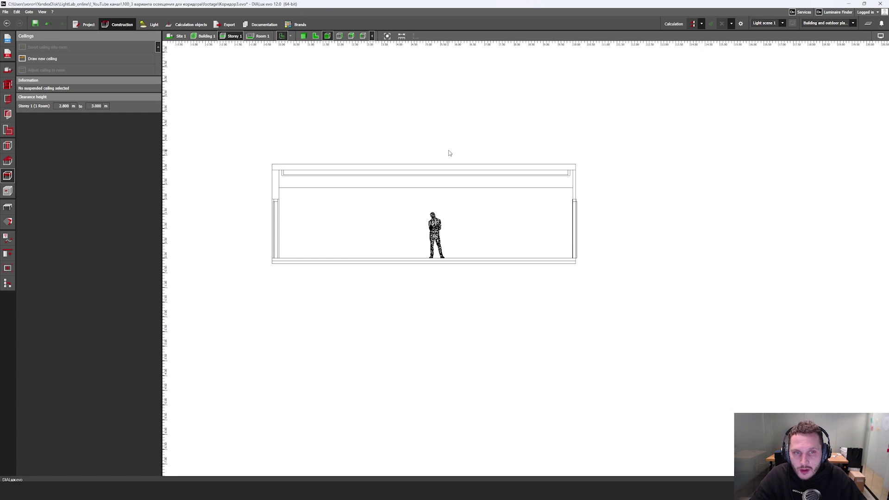
{"action": "left_click", "coordinate": [339, 35]}
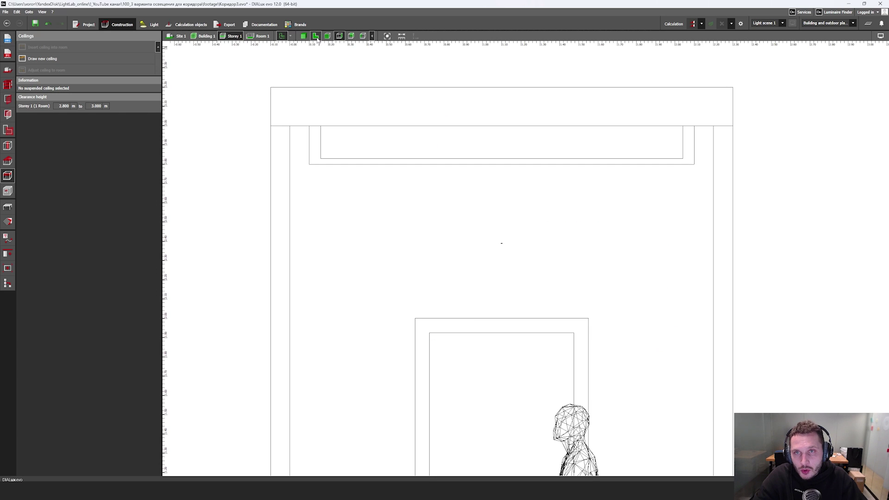
Step: Choose the Arlight 1m_RT 2-5000 24V Day4000 2x luminaire with the 30deg optic as the active luminaire
{"action": "left_click", "coordinate": [316, 35]}
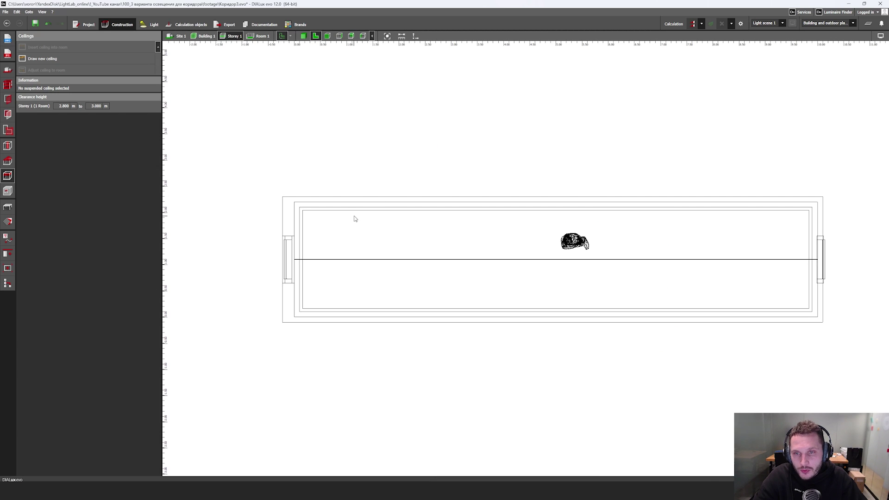
{"action": "left_click", "coordinate": [152, 24]}
{"action": "left_click", "coordinate": [8, 41]}
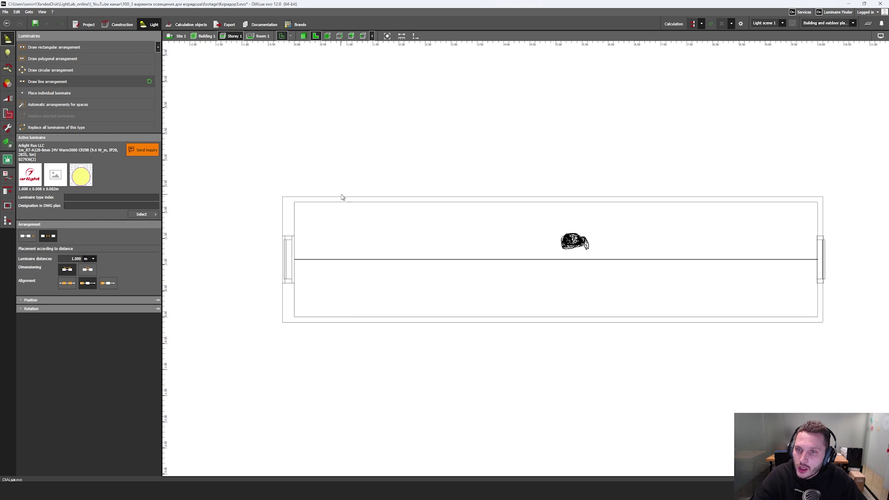
{"action": "left_click", "coordinate": [141, 214]}
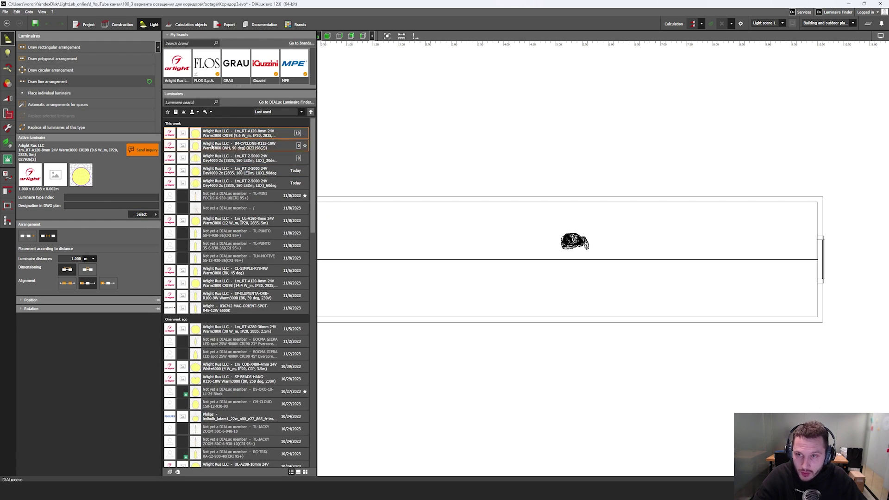
{"action": "left_click", "coordinate": [229, 158]}
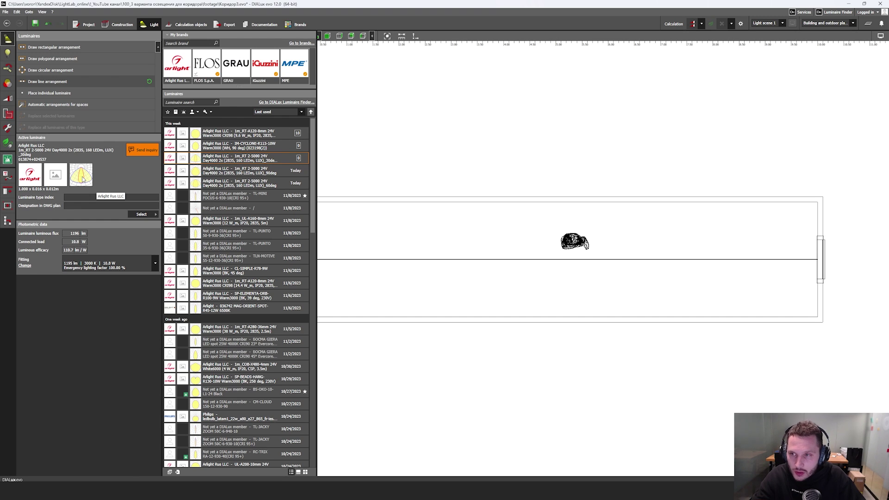
Step: Draw a line arrangement along the corridor's upper long wall in plan and space its luminaires by distance at 1.000 m
{"action": "left_click", "coordinate": [39, 82]}
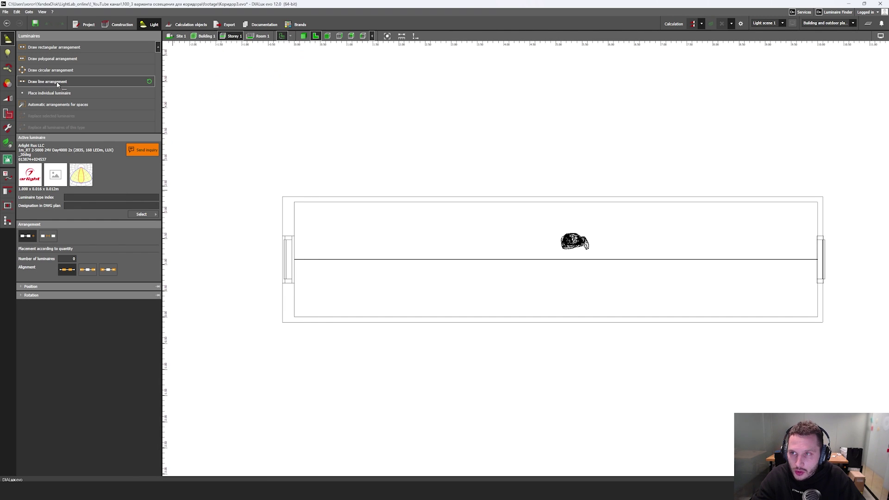
{"action": "left_click", "coordinate": [295, 202]}
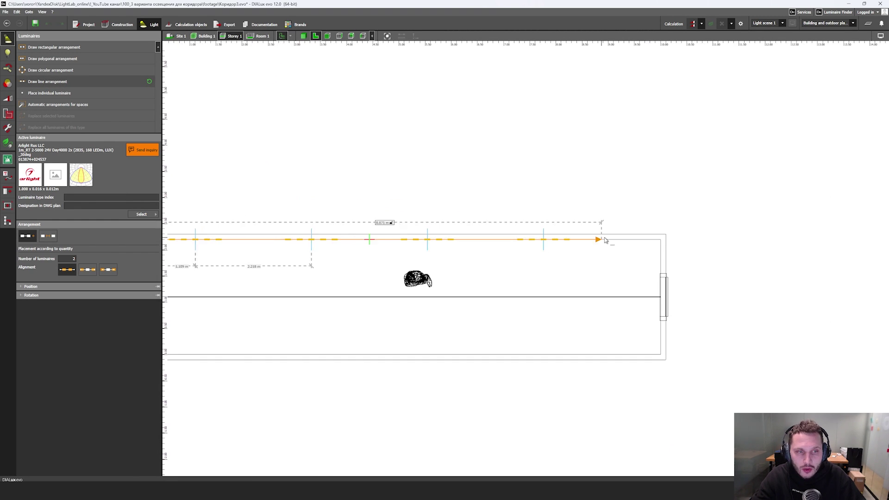
{"action": "left_click", "coordinate": [622, 245]}
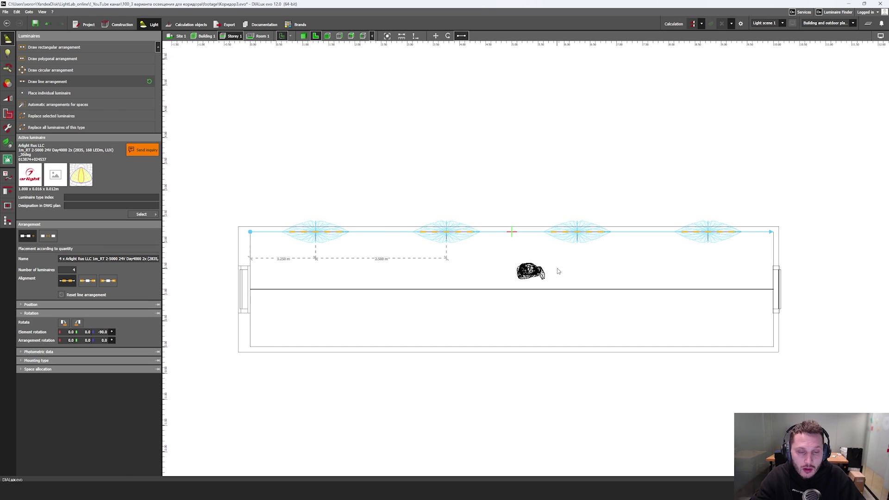
{"action": "left_click", "coordinate": [48, 237]}
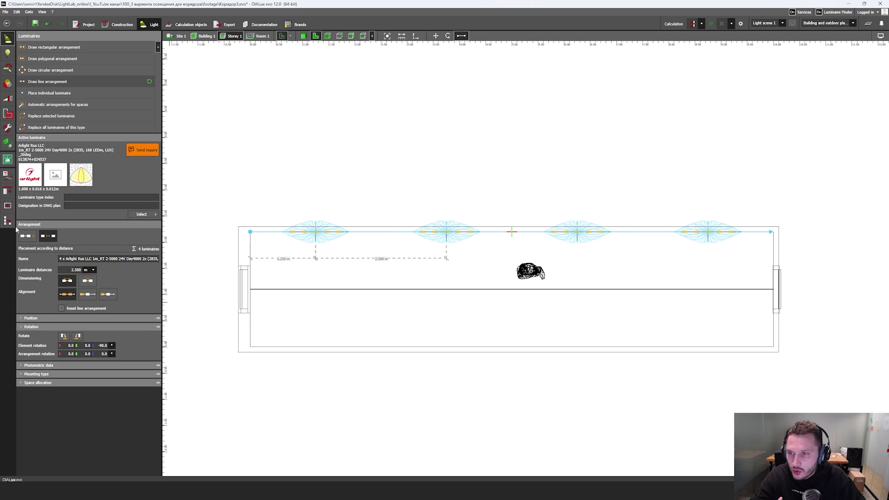
{"action": "left_click", "coordinate": [93, 269]}
{"action": "left_click", "coordinate": [77, 297]}
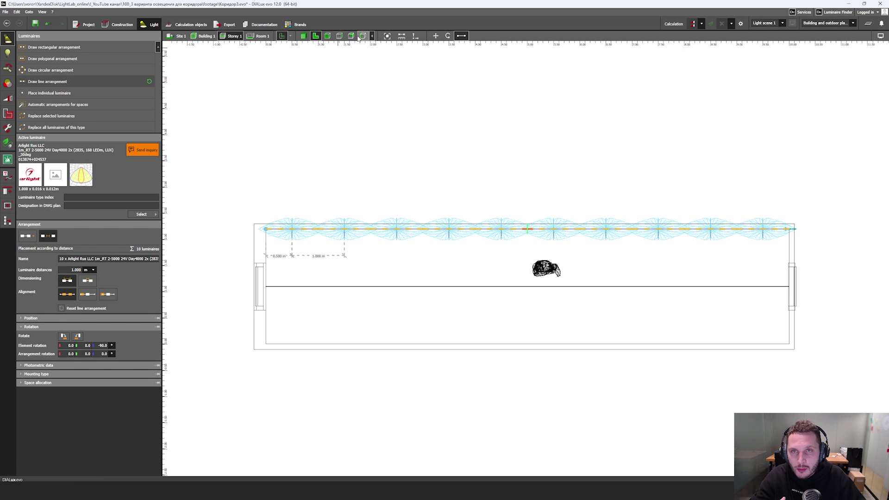
Step: Move the line arrangement into the middle of the gap between suspended ceiling and wall, checking it in plan and front elevation
{"action": "left_click", "coordinate": [340, 36]}
{"action": "scroll", "coordinate": [578, 175], "scroll_direction": "up", "scroll_amount": 3}
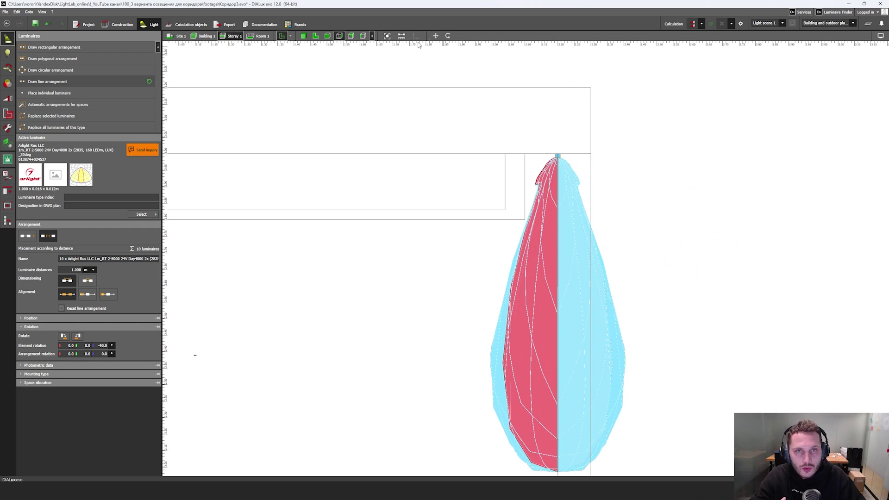
{"action": "scroll", "coordinate": [576, 165], "scroll_direction": "up", "scroll_amount": 3}
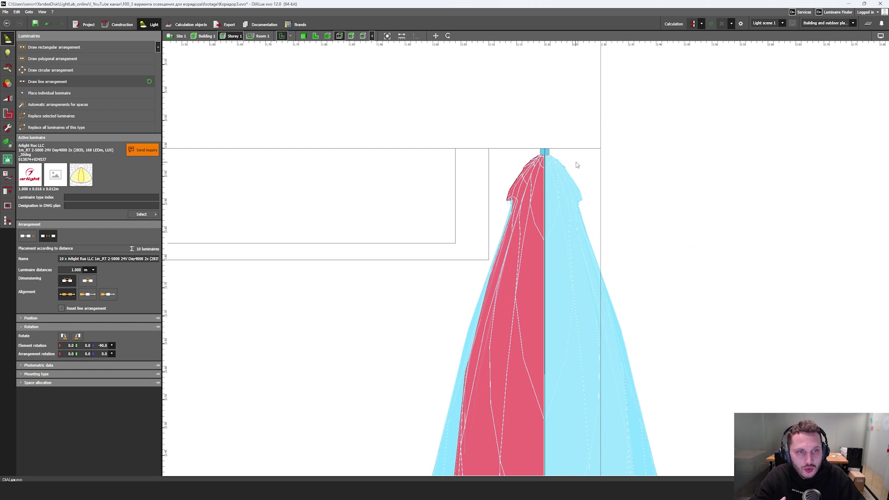
{"action": "left_click", "coordinate": [435, 36]}
{"action": "left_click_drag", "start_coordinate": [589, 149], "coordinate": [561, 151]}
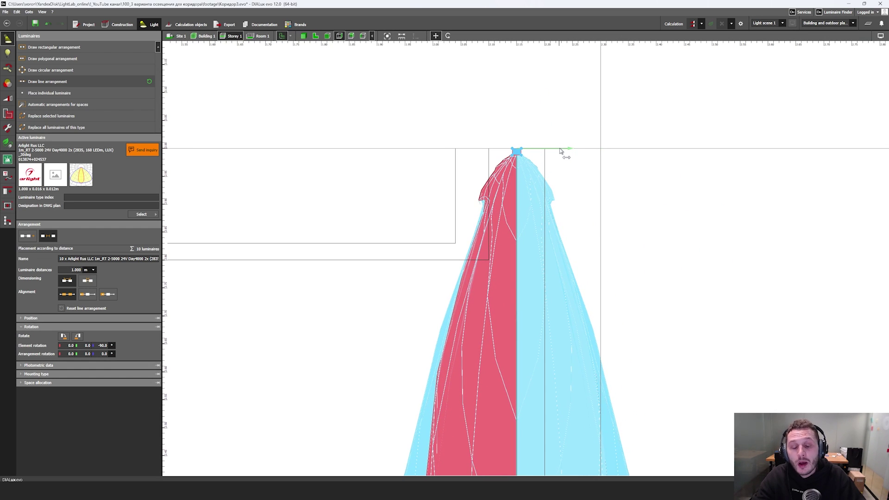
{"action": "scroll", "coordinate": [501, 172], "scroll_direction": "up", "scroll_amount": 1}
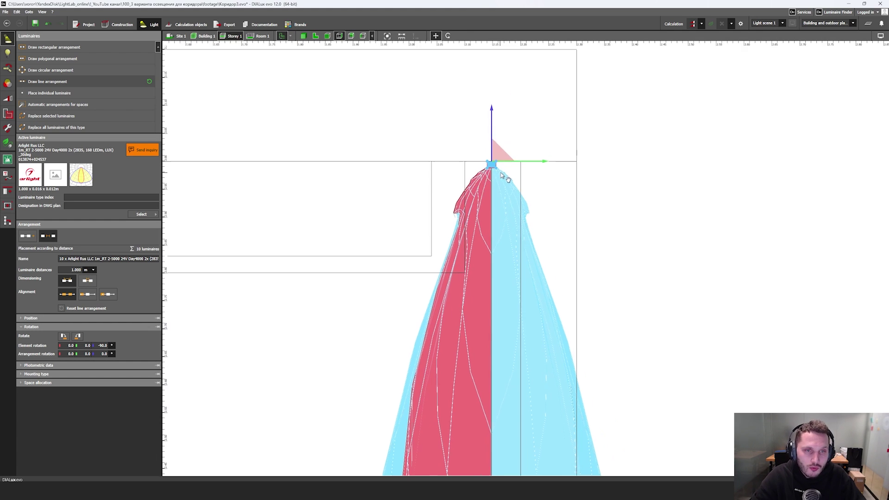
{"action": "scroll", "coordinate": [380, 200], "scroll_direction": "up", "scroll_amount": 2}
{"action": "scroll", "coordinate": [450, 195], "scroll_direction": "down", "scroll_amount": 2}
{"action": "left_click", "coordinate": [316, 36]}
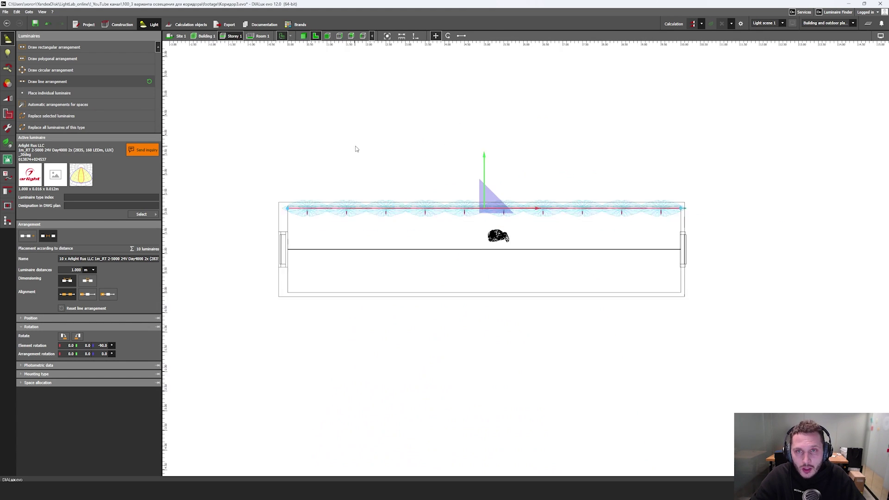
{"action": "scroll", "coordinate": [355, 150], "scroll_direction": "down", "scroll_amount": 2}
{"action": "left_click_drag", "start_coordinate": [443, 147], "coordinate": [458, 210]}
{"action": "left_click", "coordinate": [339, 35]}
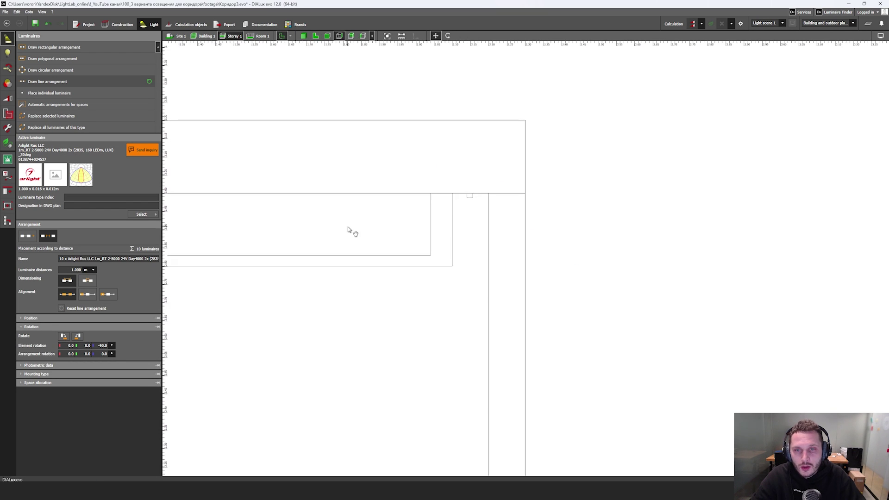
Step: Calculate the lighting with the hidden perimeter luminaires and show the corridor in 3D with the results overview closed
{"action": "scroll", "coordinate": [513, 166], "scroll_direction": "up", "scroll_amount": 1}
{"action": "left_click_drag", "start_coordinate": [499, 168], "coordinate": [539, 190]}
{"action": "left_click", "coordinate": [693, 24]}
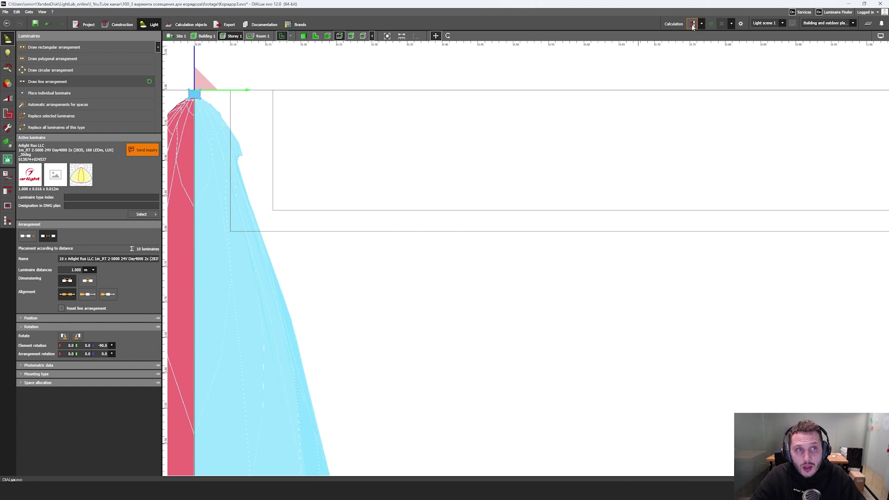
{"action": "left_click", "coordinate": [304, 36]}
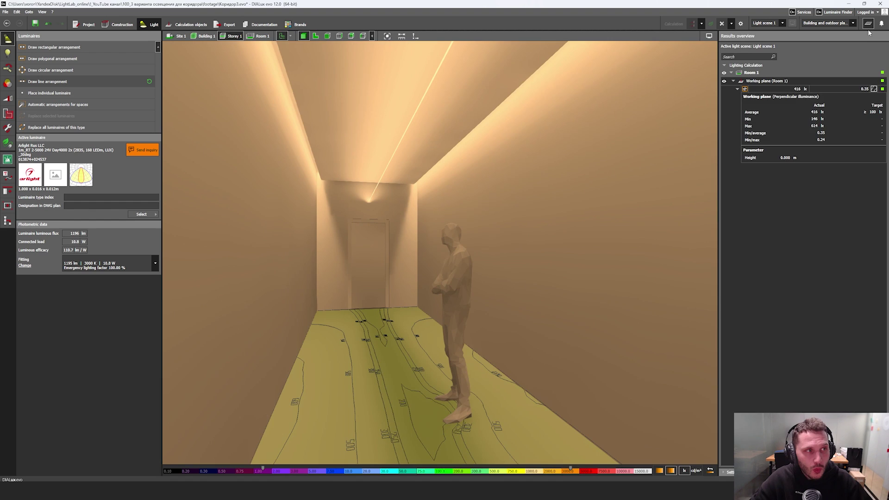
{"action": "left_click", "coordinate": [868, 24]}
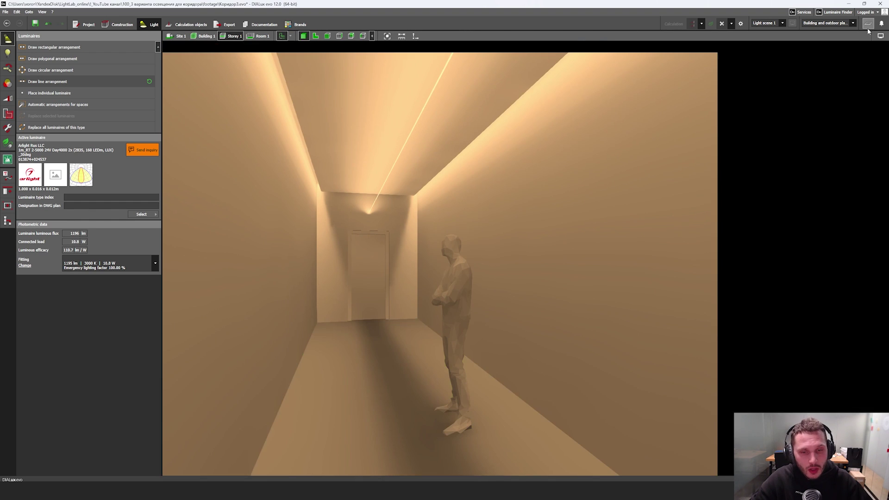
Step: Examine the light and shadow pattern on the end wall around the door and along the ceiling edges
{"action": "right_click_drag", "start_coordinate": [568, 339], "coordinate": [493, 345]}
{"action": "middle_click_drag", "start_coordinate": [494, 344], "coordinate": [566, 316]}
{"action": "scroll", "coordinate": [582, 269], "scroll_direction": "up", "scroll_amount": 2}
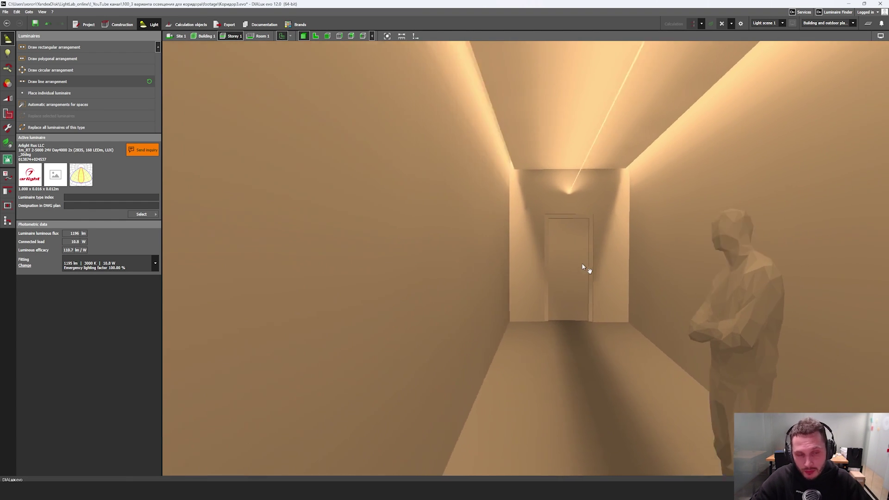
{"action": "middle_click_drag", "start_coordinate": [584, 266], "coordinate": [578, 273]}
{"action": "scroll", "coordinate": [593, 253], "scroll_direction": "up", "scroll_amount": 3}
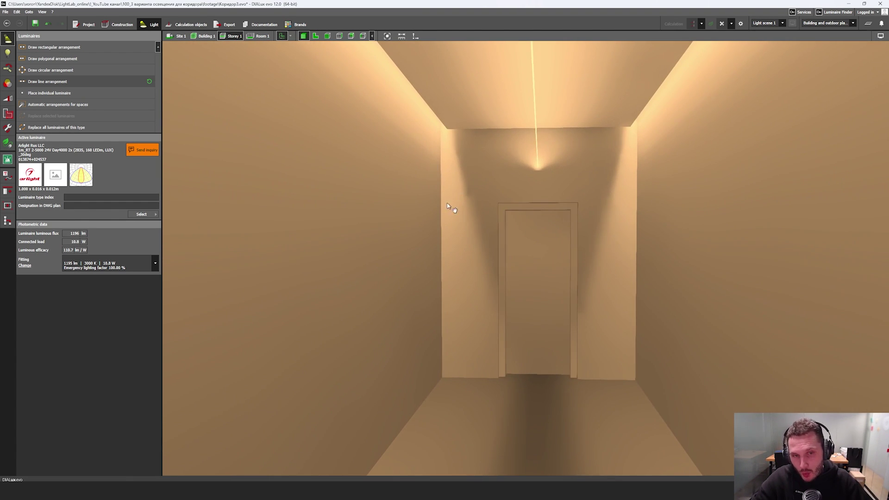
{"action": "scroll", "coordinate": [574, 222], "scroll_direction": "down", "scroll_amount": 4}
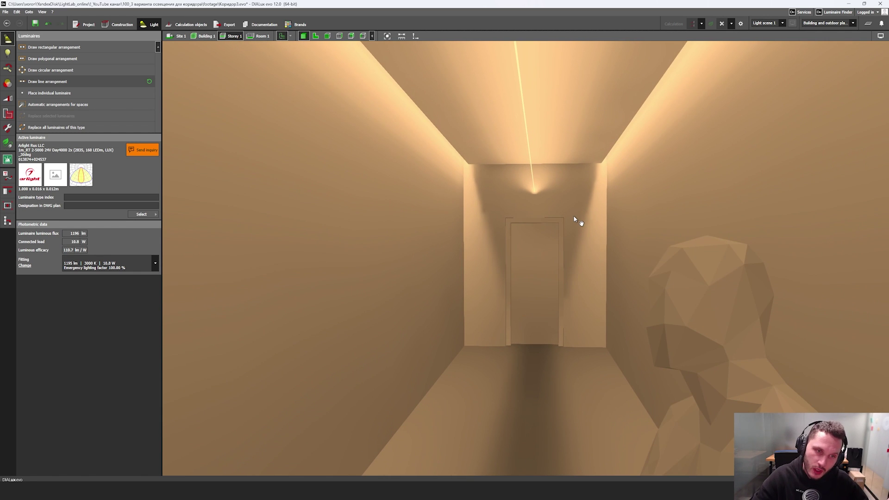
{"action": "scroll", "coordinate": [576, 220], "scroll_direction": "up", "scroll_amount": 4}
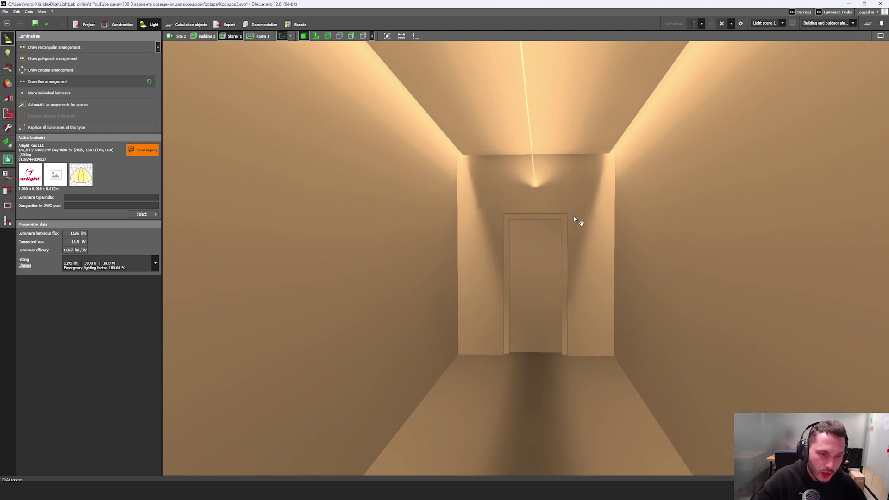
{"action": "left_click_drag", "start_coordinate": [574, 219], "coordinate": [486, 239]}
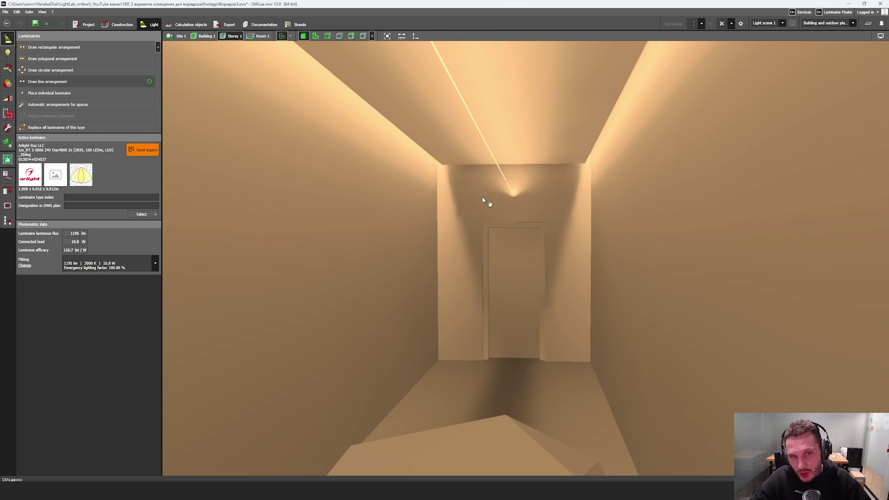
{"action": "left_click_drag", "start_coordinate": [482, 199], "coordinate": [509, 205]}
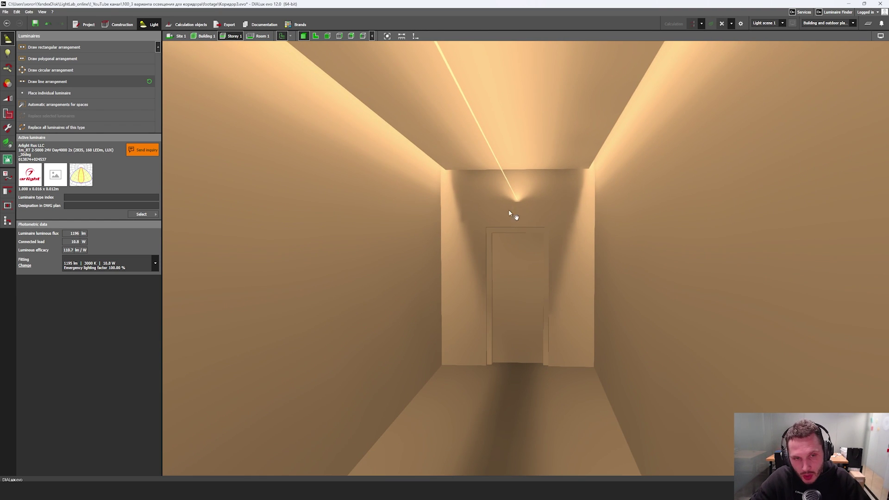
Step: Inspect the shadow band along the corridor floor
{"action": "scroll", "coordinate": [507, 285], "scroll_direction": "down", "scroll_amount": 4}
{"action": "middle_click_drag", "start_coordinate": [491, 291], "coordinate": [512, 260]}
{"action": "scroll", "coordinate": [512, 262], "scroll_direction": "down", "scroll_amount": 2}
{"action": "left_click_drag", "start_coordinate": [520, 333], "coordinate": [495, 316]}
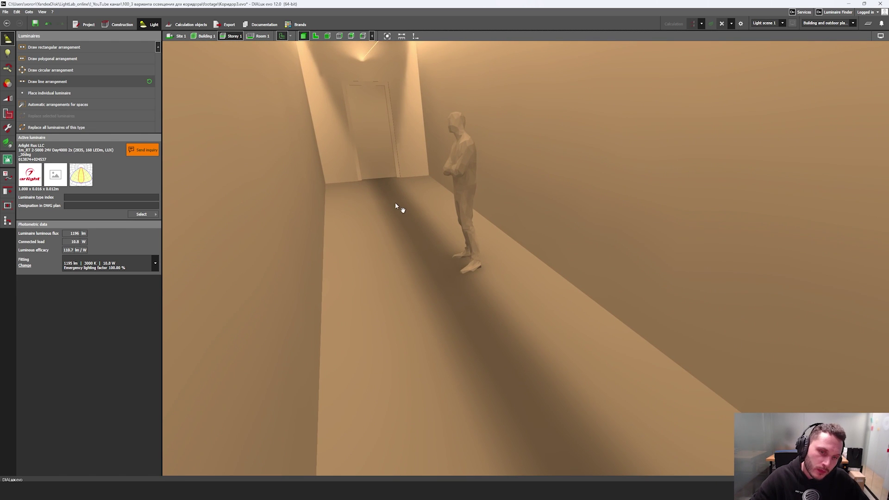
{"action": "left_click_drag", "start_coordinate": [518, 310], "coordinate": [469, 344]}
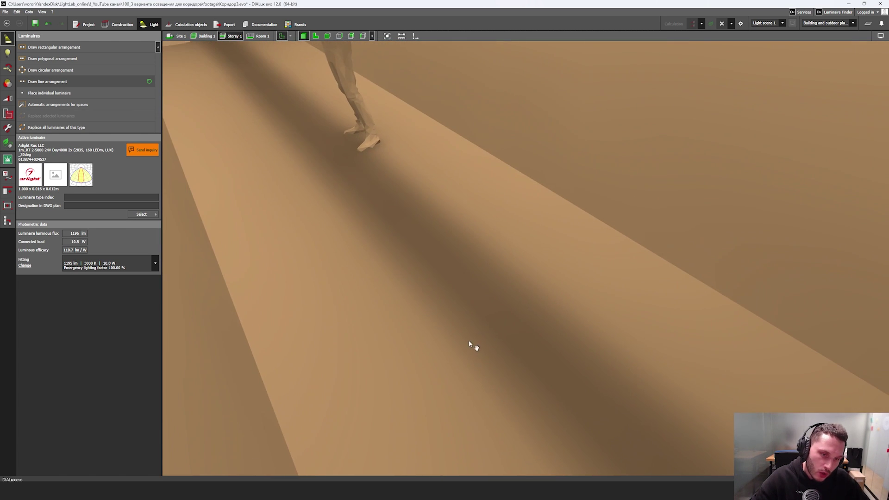
Step: Select both perimeter line arrangements in the front elevation and move them down to about mid-height of the gap beside the suspended ceiling
{"action": "left_click", "coordinate": [327, 38]}
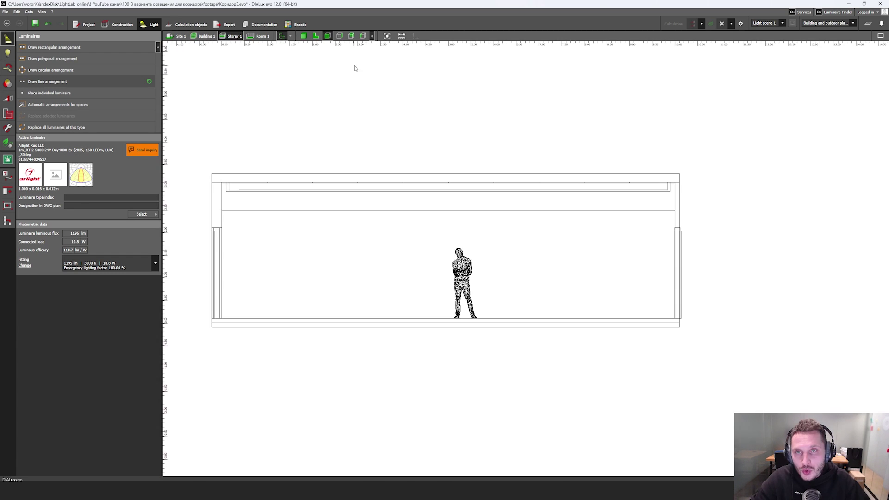
{"action": "scroll", "coordinate": [344, 165], "scroll_direction": "up", "scroll_amount": 5}
{"action": "scroll", "coordinate": [237, 137], "scroll_direction": "down", "scroll_amount": 2}
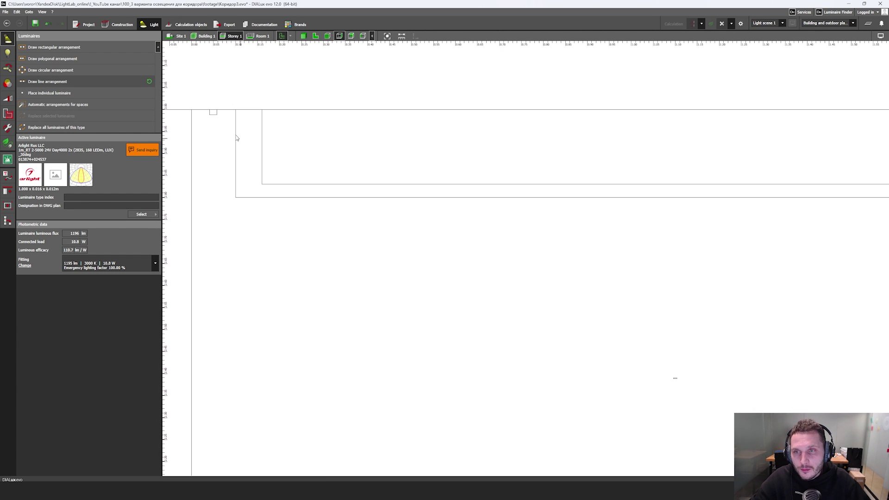
{"action": "left_click", "coordinate": [214, 114]}
{"action": "scroll", "coordinate": [315, 162], "scroll_direction": "down", "scroll_amount": 7}
{"action": "middle_click_drag", "start_coordinate": [633, 175], "coordinate": [449, 187]}
{"action": "scroll", "coordinate": [449, 187], "scroll_direction": "up", "scroll_amount": 3}
{"action": "left_click", "coordinate": [519, 142]}
{"action": "scroll", "coordinate": [528, 162], "scroll_direction": "down", "scroll_amount": 2}
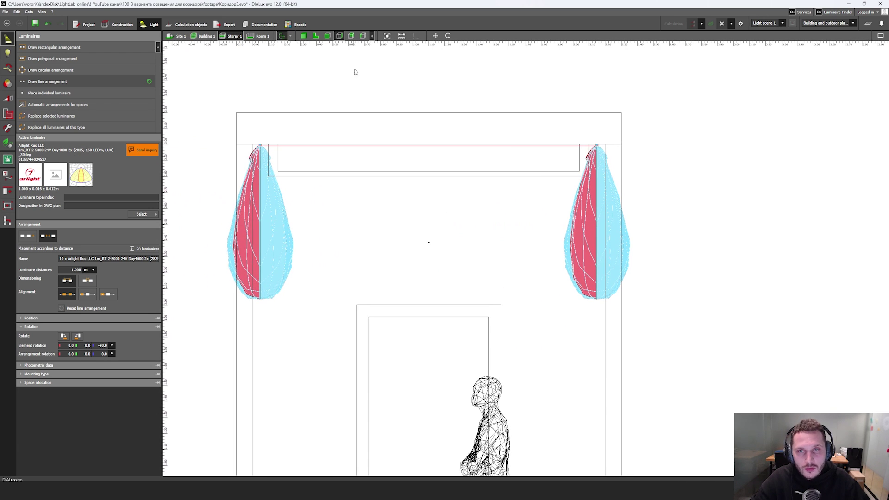
{"action": "left_click", "coordinate": [436, 35]}
{"action": "left_click_drag", "start_coordinate": [431, 94], "coordinate": [435, 117]}
{"action": "left_click", "coordinate": [429, 255]}
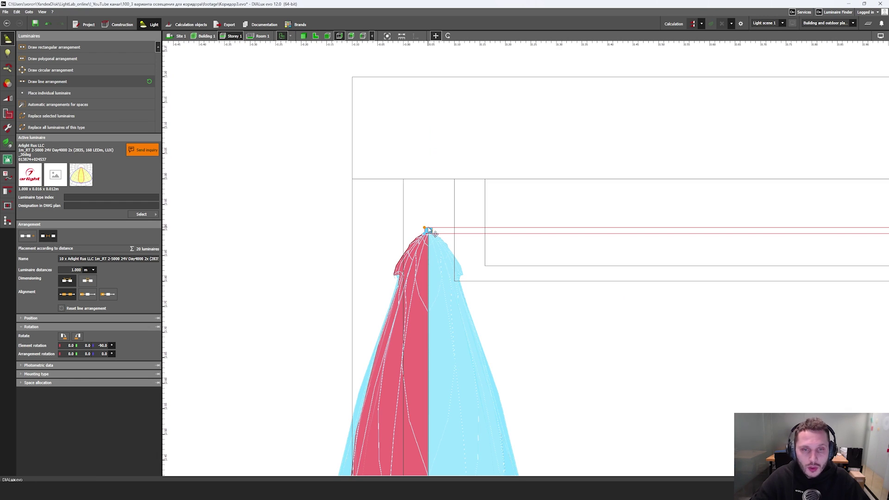
{"action": "middle_click_drag", "start_coordinate": [473, 250], "coordinate": [425, 264]}
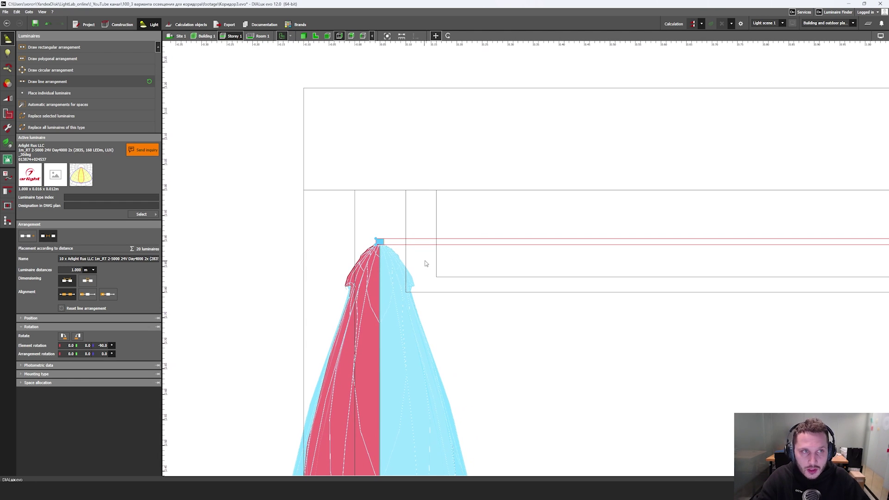
Step: Recalculate the lighting with the lowered luminaires and show the corridor in 3D with the results overview closed
{"action": "left_click", "coordinate": [674, 24]}
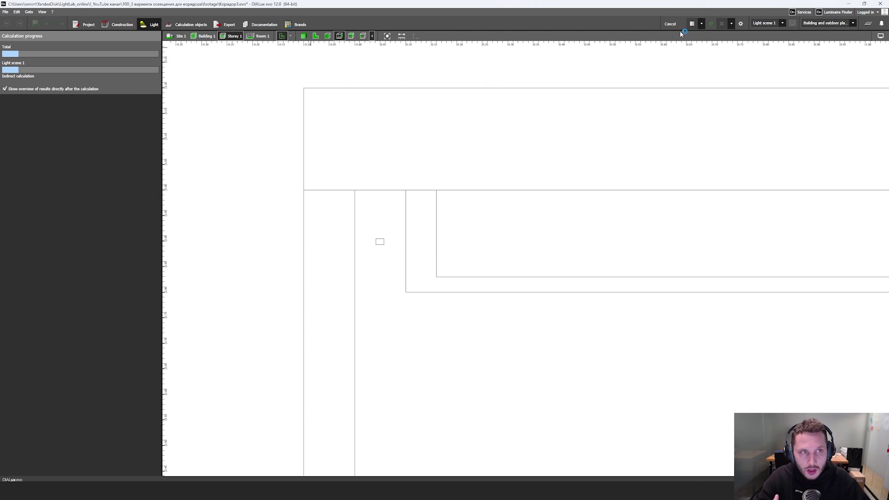
{"action": "left_click", "coordinate": [290, 37]}
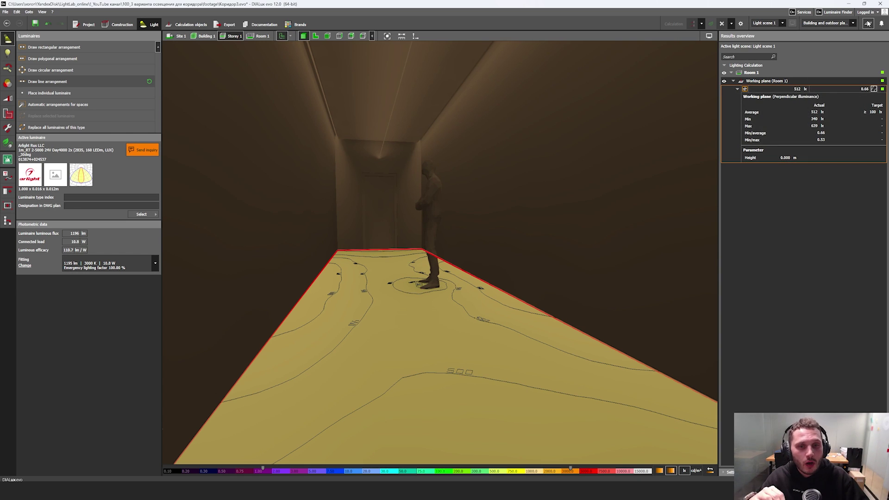
{"action": "left_click", "coordinate": [709, 36]}
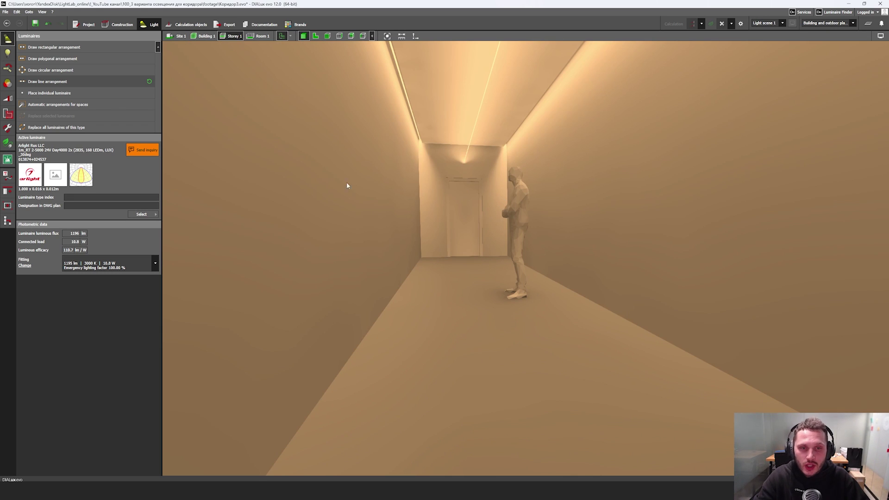
Step: Bring up the saved views and examine the light on the corridor's walls, floor and end door from several angles
{"action": "left_click", "coordinate": [7, 205]}
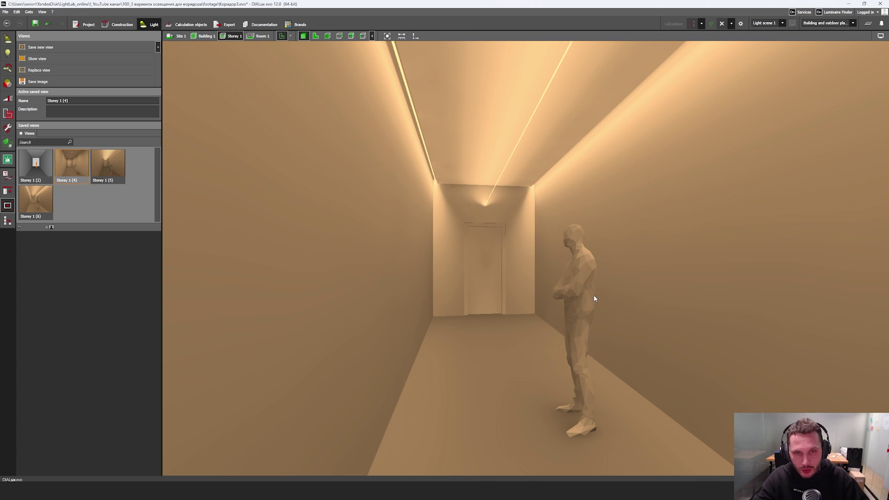
{"action": "right_click_drag", "start_coordinate": [551, 271], "coordinate": [437, 181]}
{"action": "scroll", "coordinate": [546, 271], "scroll_direction": "down", "scroll_amount": 4}
{"action": "left_click_drag", "start_coordinate": [438, 184], "coordinate": [559, 190]}
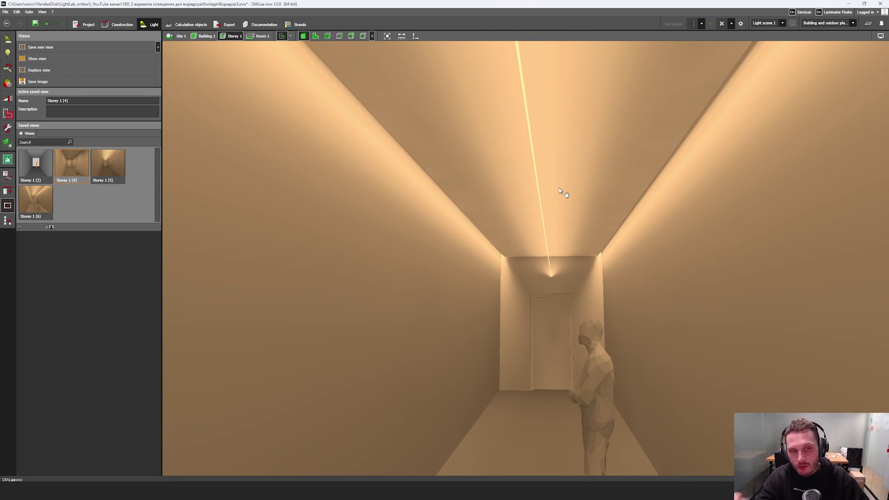
{"action": "left_click_drag", "start_coordinate": [555, 246], "coordinate": [578, 293]}
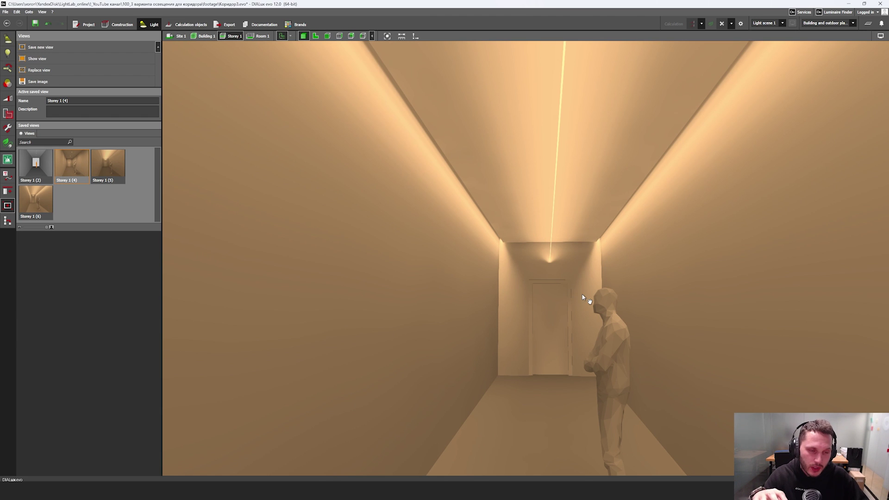
{"action": "left_click_drag", "start_coordinate": [564, 266], "coordinate": [482, 240]}
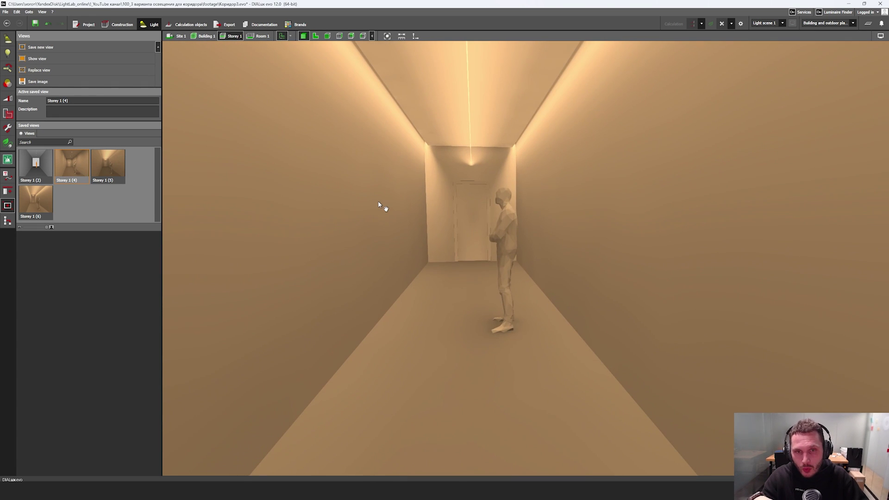
{"action": "left_click_drag", "start_coordinate": [402, 221], "coordinate": [511, 224]}
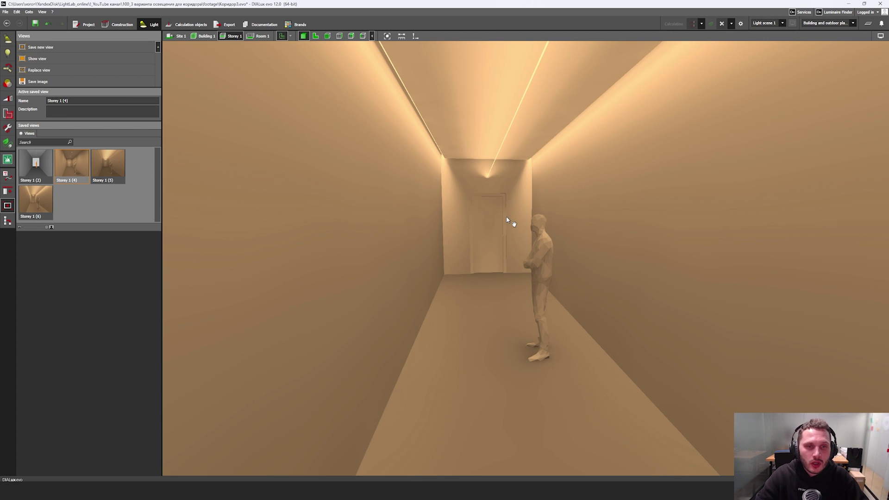
{"action": "left_click_drag", "start_coordinate": [505, 221], "coordinate": [577, 212]}
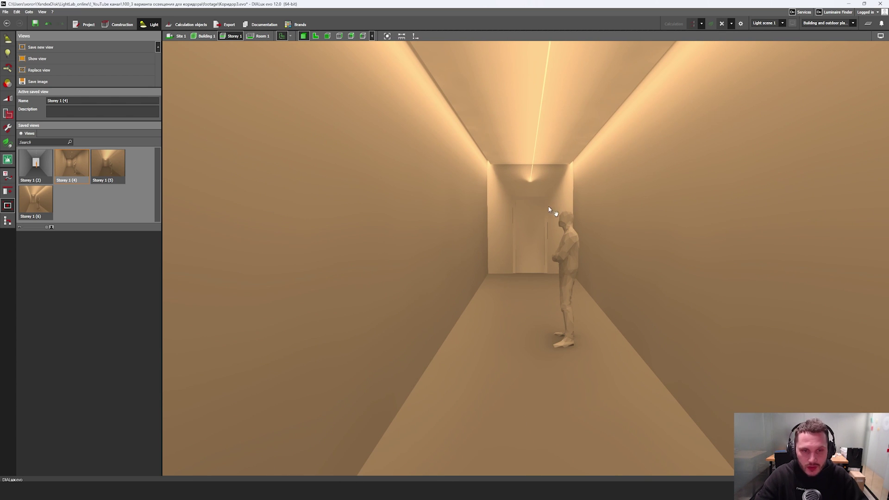